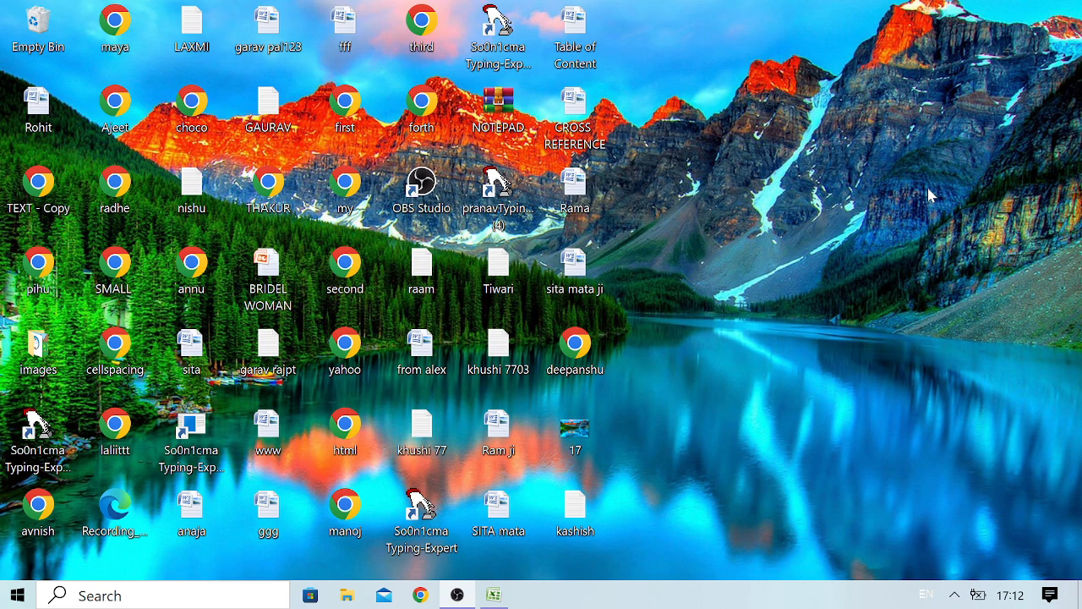
Switch to the Excel workbook and enter "H Means Horizontal Lookup Means to Search" in merged cell E3 of the Hlookup sheet.
{"action": "key", "text": "alt+Tab"}
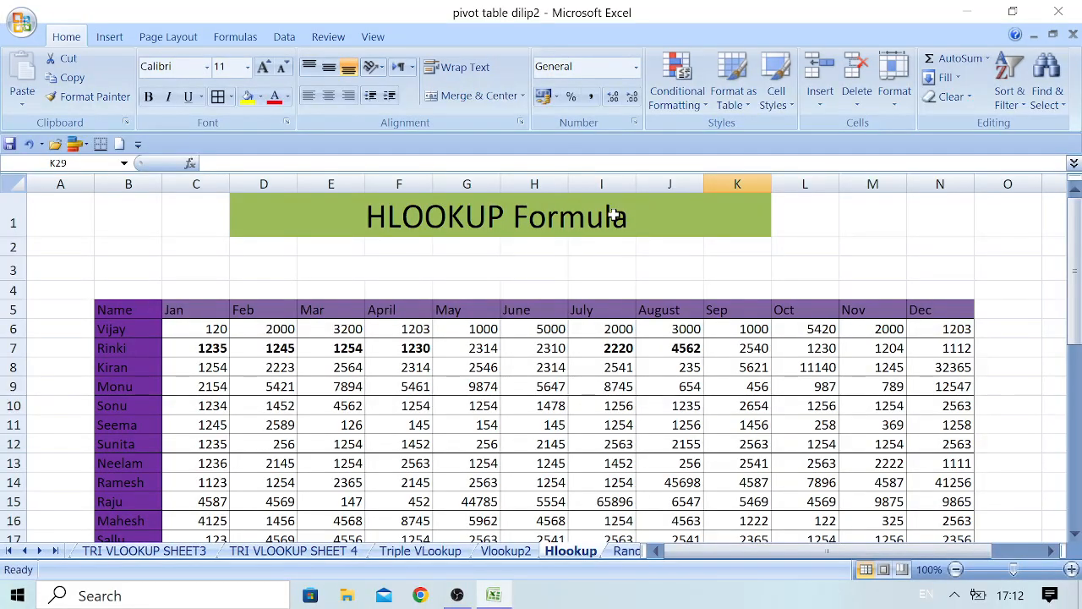
{"action": "left_click", "coordinate": [334, 263]}
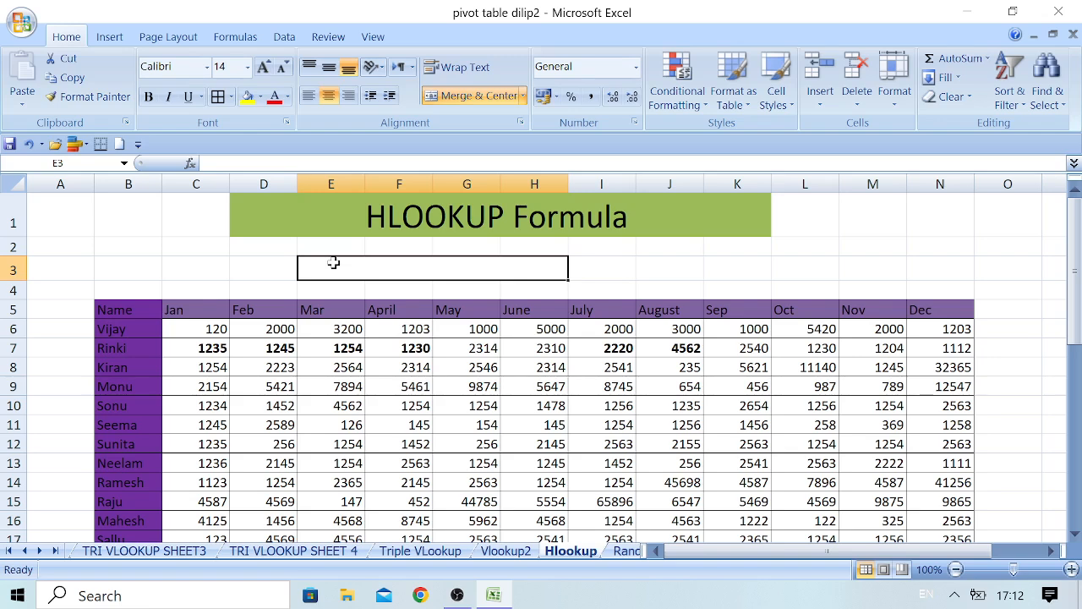
{"action": "type", "text": "H Means Horizontal"}
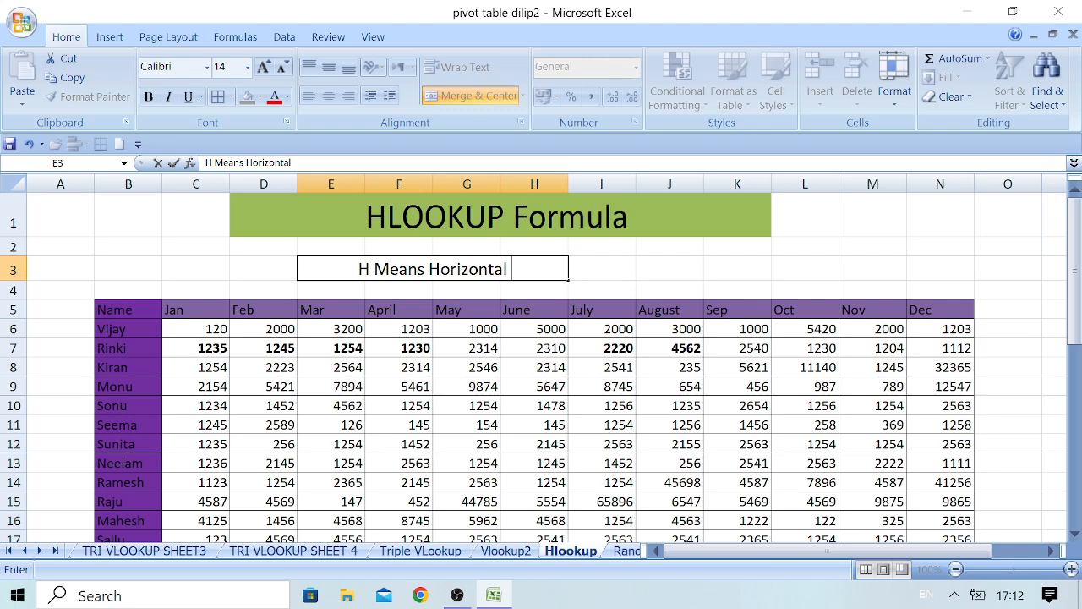
{"action": "type", "text": " Lookup"}
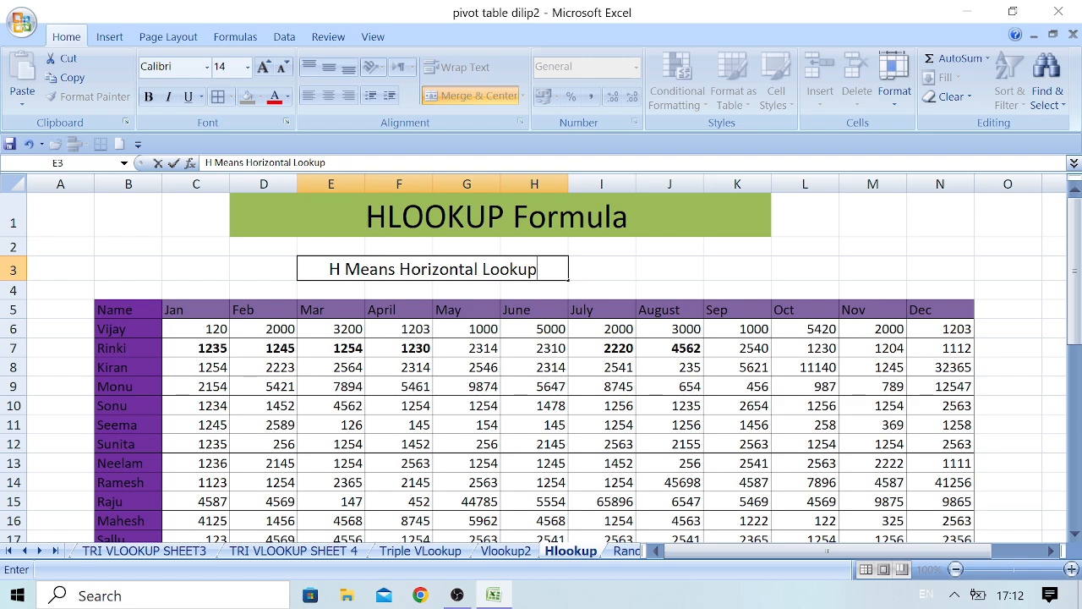
{"action": "type", "text": "Means to Search"}
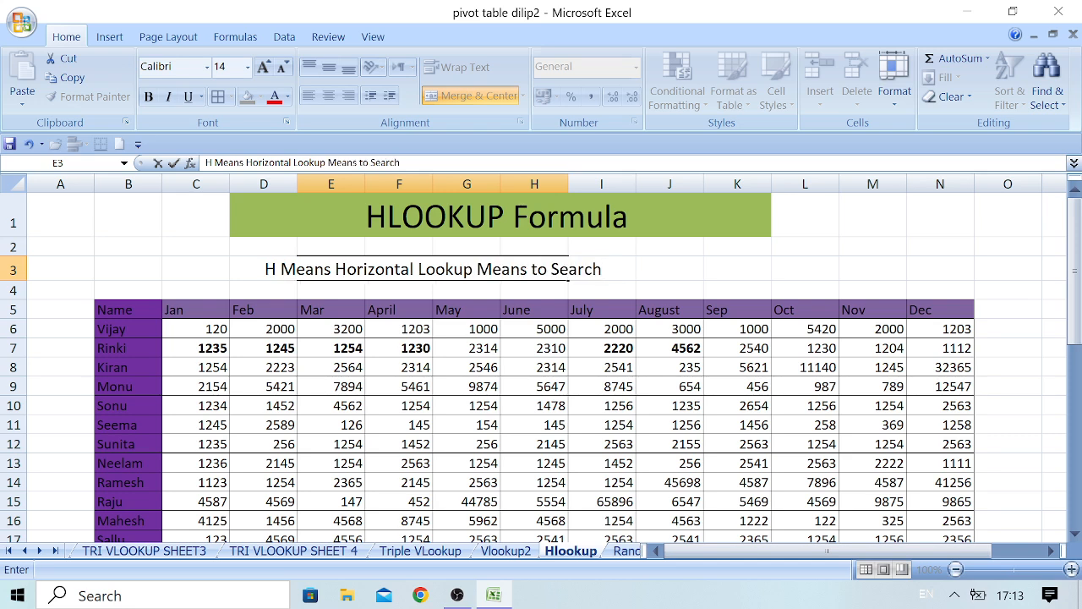
Merge and center the lookup explanation text across D3:I3.
{"action": "key", "text": "F2"}
{"action": "left_click", "coordinate": [465, 95]}
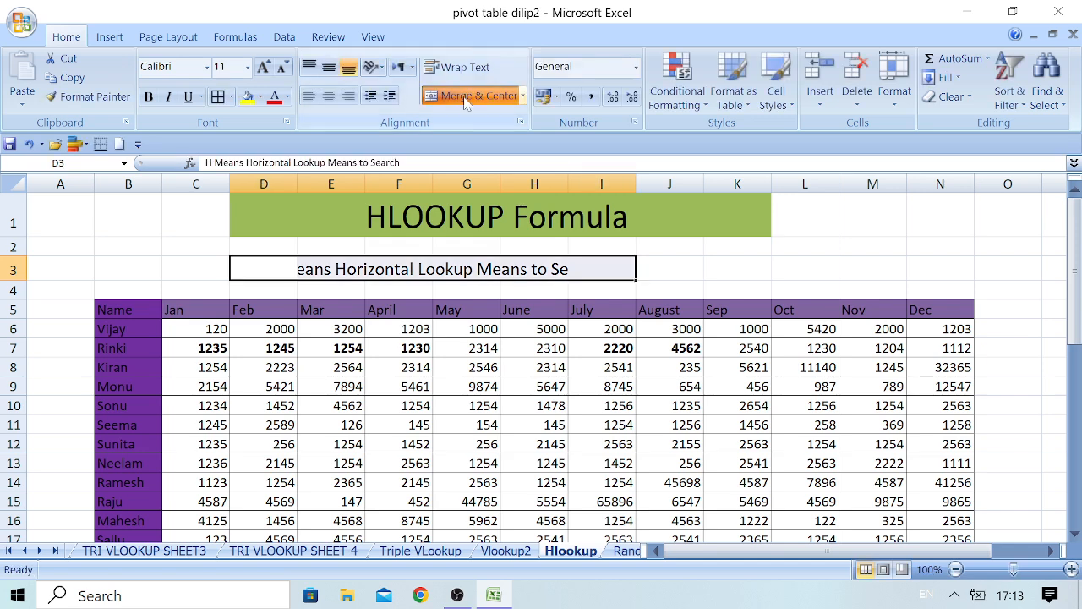
{"action": "key", "text": "ctrl+z"}
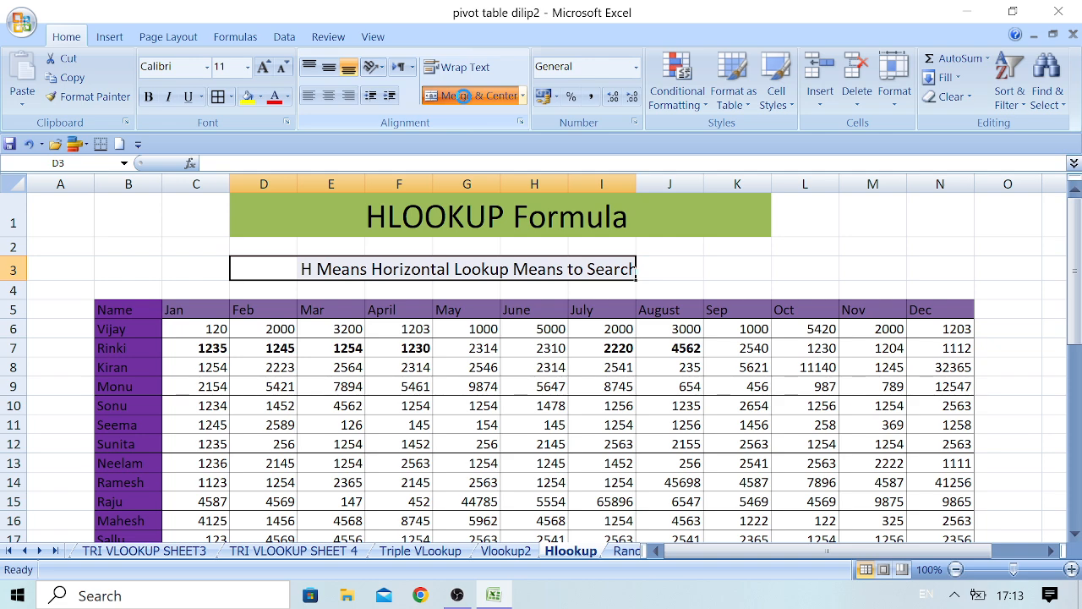
{"action": "left_click", "coordinate": [465, 95]}
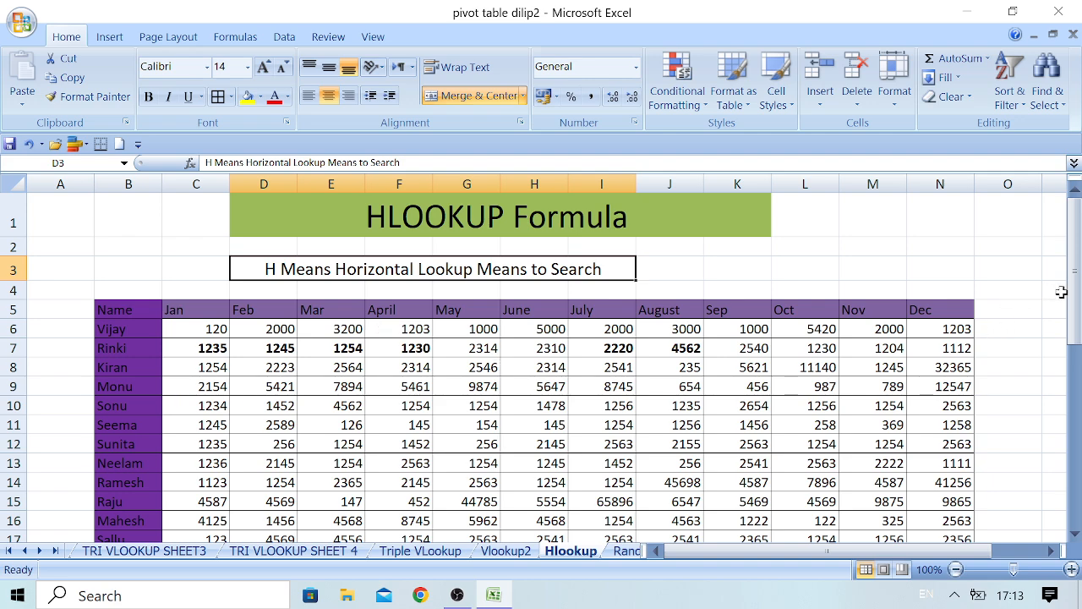
Copy the whole monthly table B5:N20 and paste the copy starting at cell B22.
{"action": "left_click_drag", "start_coordinate": [1075, 279], "coordinate": [1077, 279]}
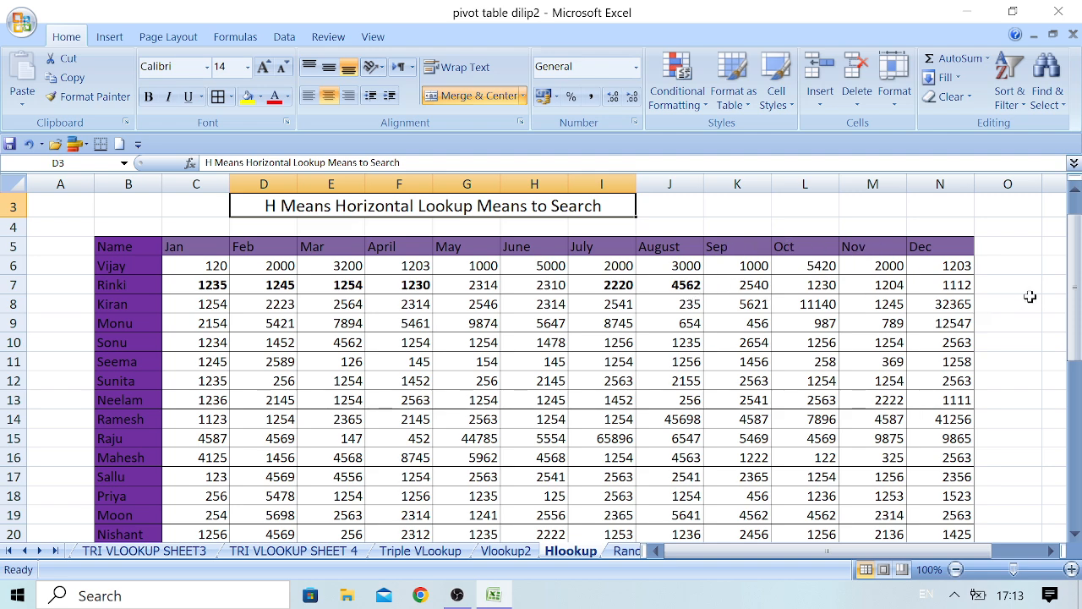
{"action": "left_click_drag", "start_coordinate": [1075, 281], "coordinate": [1078, 292]}
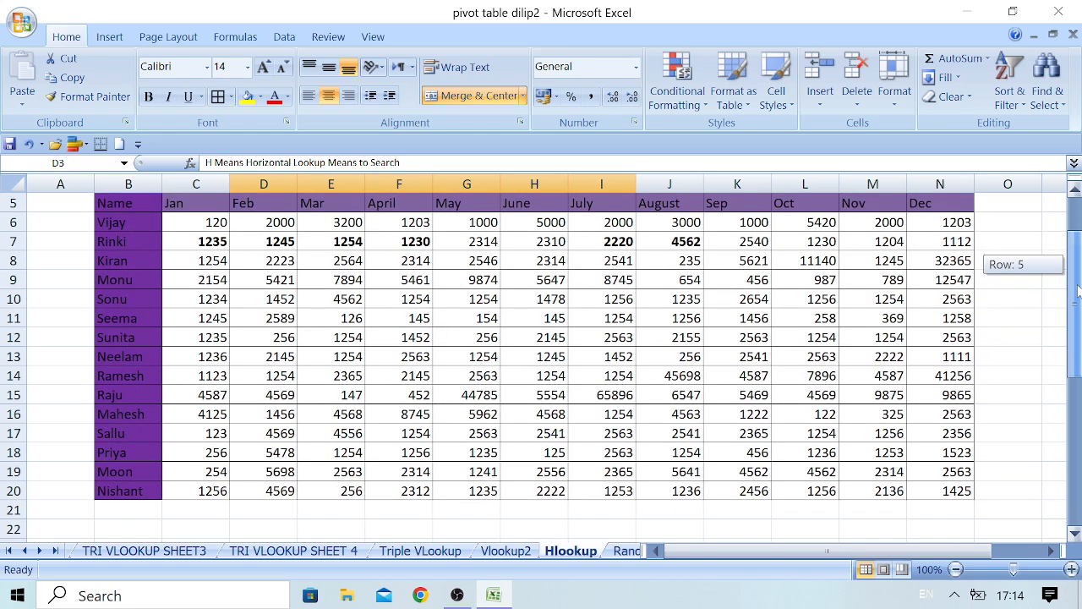
{"action": "left_click_drag", "start_coordinate": [1078, 292], "coordinate": [1078, 291]}
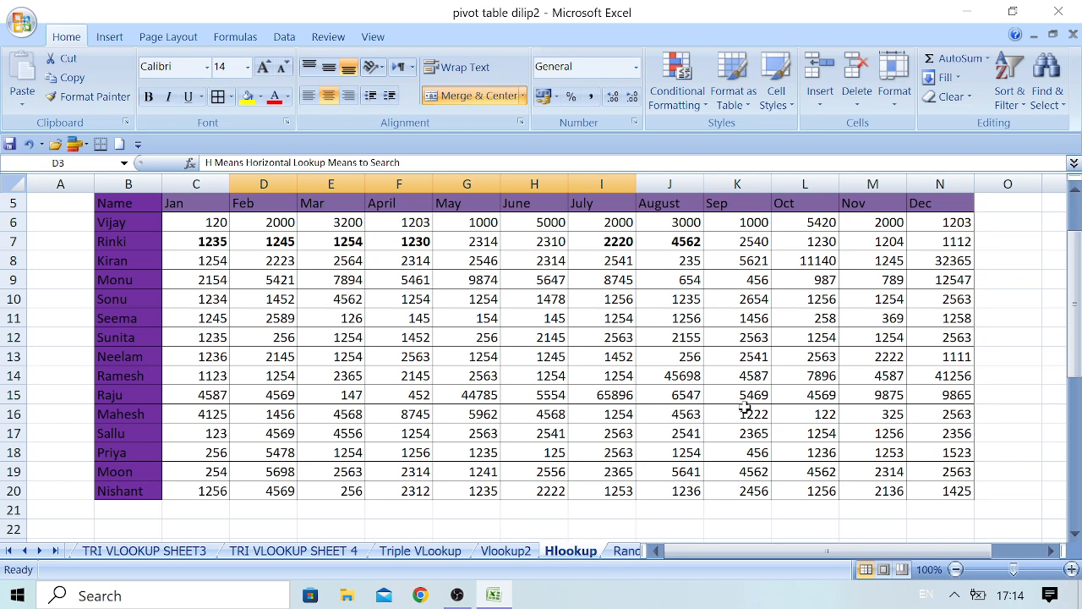
{"action": "left_click_drag", "start_coordinate": [1072, 343], "coordinate": [1072, 292]}
{"action": "left_click", "coordinate": [122, 203]}
{"action": "key", "text": "shift+Right"}
{"action": "key", "text": "shift+Right"}
{"action": "key", "text": "shift+Right"}
{"action": "key", "text": "shift+Right"}
{"action": "key", "text": "shift+Right"}
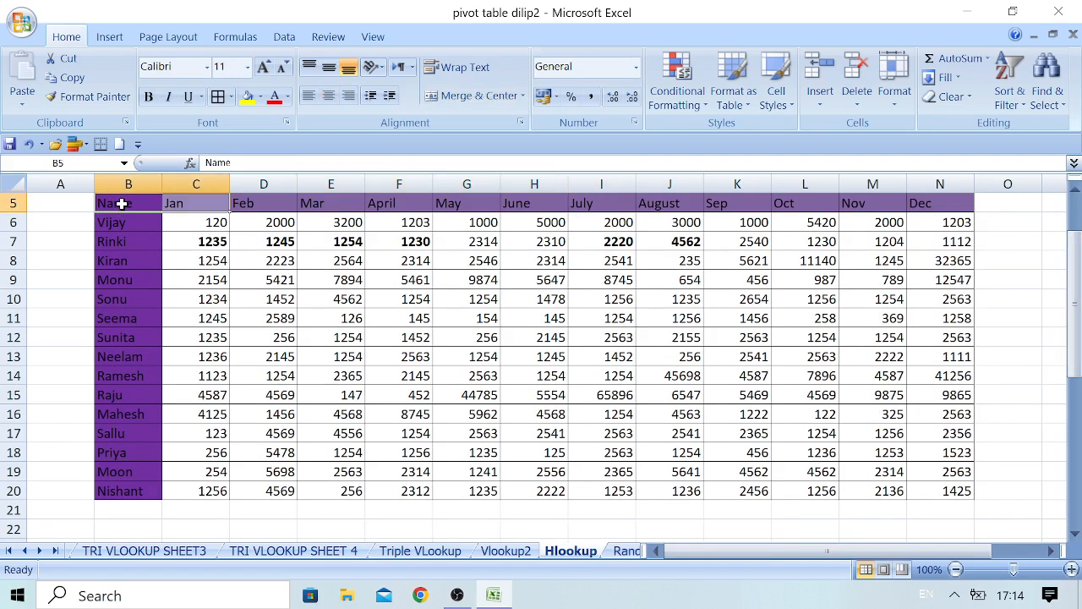
{"action": "key", "text": "shift+Right"}
{"action": "key", "text": "shift+Right"}
{"action": "key", "text": "shift+Right"}
{"action": "key", "text": "shift+Right"}
{"action": "key", "text": "shift+Right"}
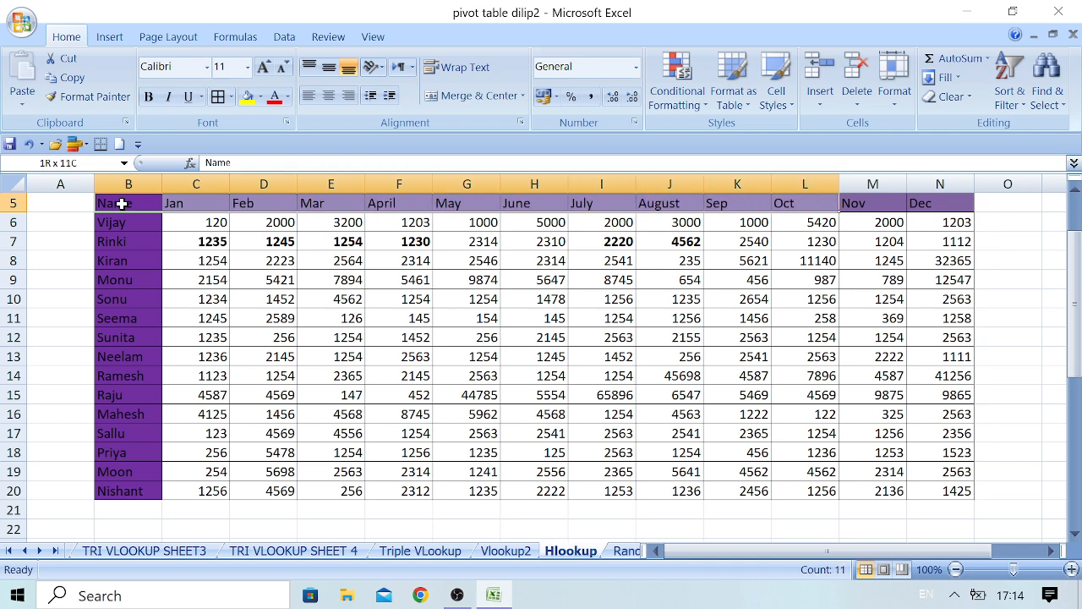
{"action": "key", "text": "shift+Right"}
{"action": "key", "text": "shift+Right"}
{"action": "key", "text": "shift+Down"}
{"action": "key", "text": "shift+Down"}
{"action": "key", "text": "shift+Down"}
{"action": "key", "text": "shift+Down"}
{"action": "key", "text": "shift+Down"}
{"action": "key", "text": "shift+Down"}
{"action": "key", "text": "shift+Down"}
{"action": "key", "text": "shift+Down"}
{"action": "key", "text": "shift+Down"}
{"action": "key", "text": "shift+Down"}
{"action": "key", "text": "shift+Down"}
{"action": "key", "text": "shift+Down"}
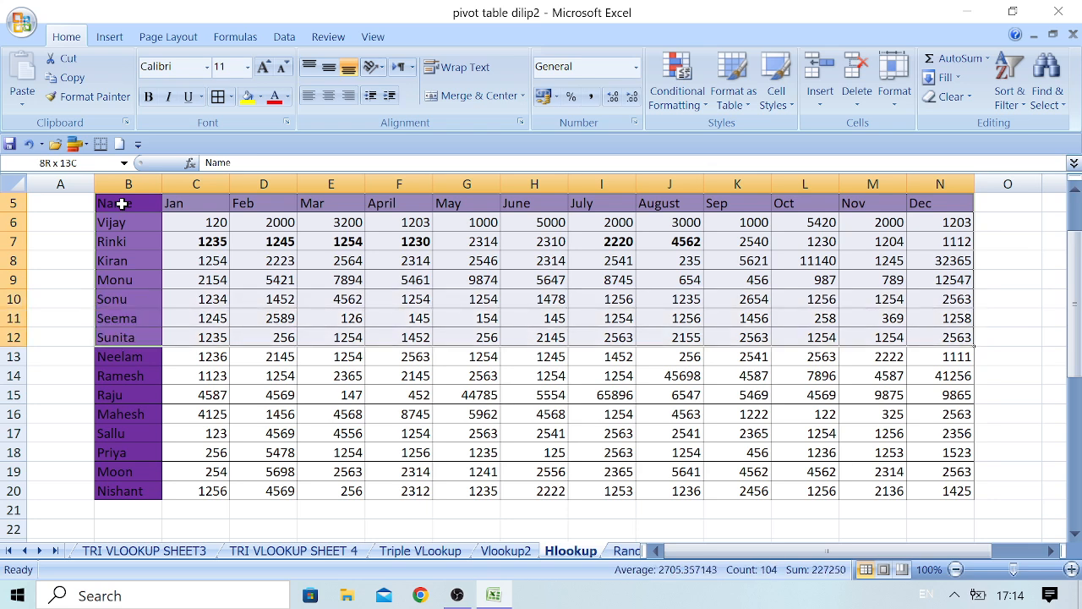
{"action": "key", "text": "shift+Down"}
{"action": "key", "text": "shift+Down"}
{"action": "key", "text": "shift+Down"}
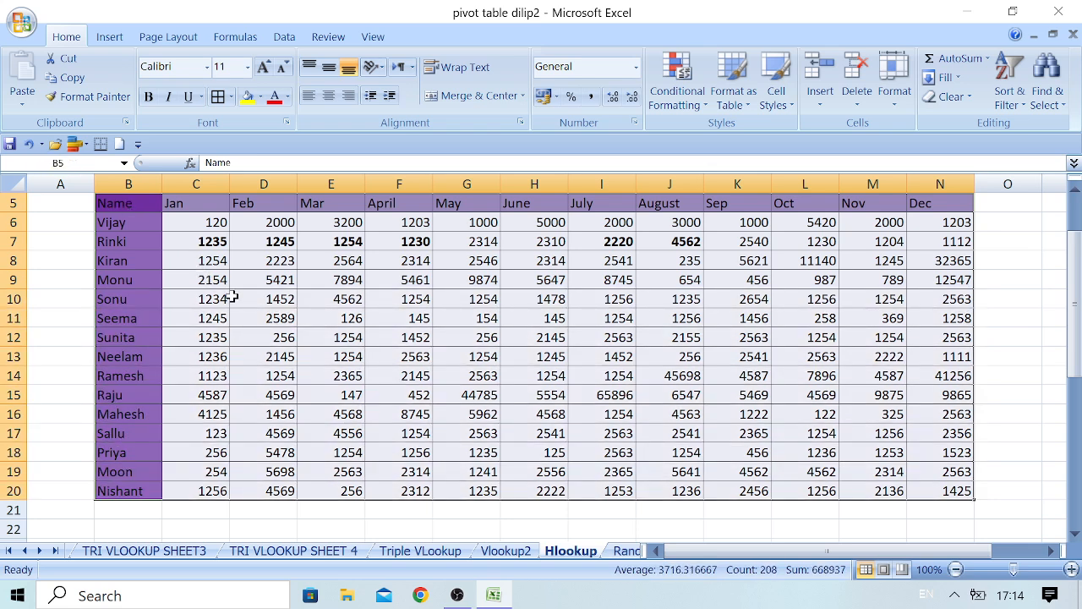
{"action": "key", "text": "ctrl+c"}
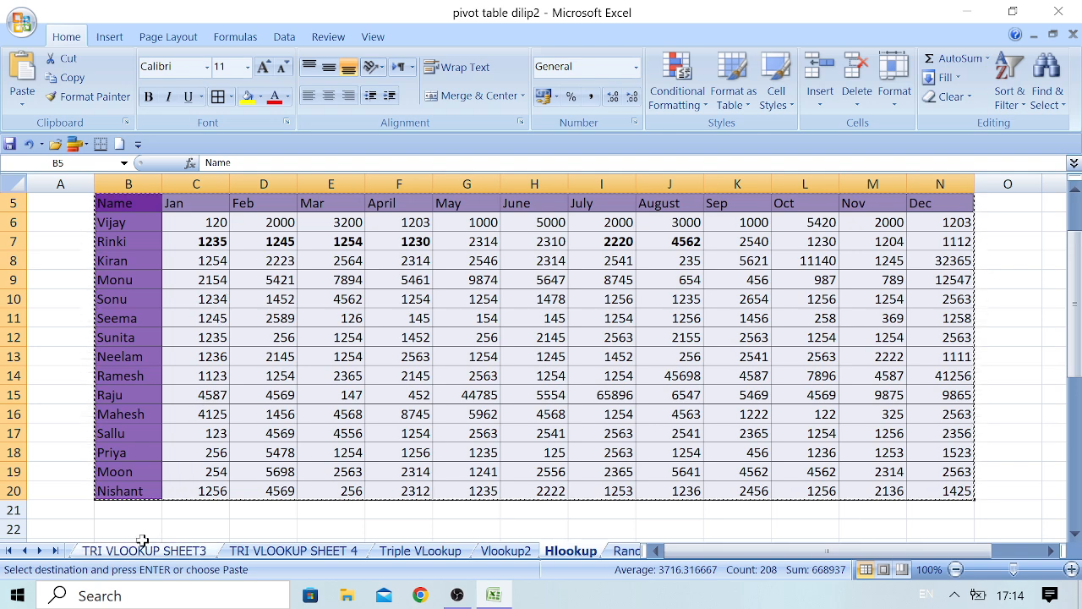
{"action": "left_click", "coordinate": [131, 528]}
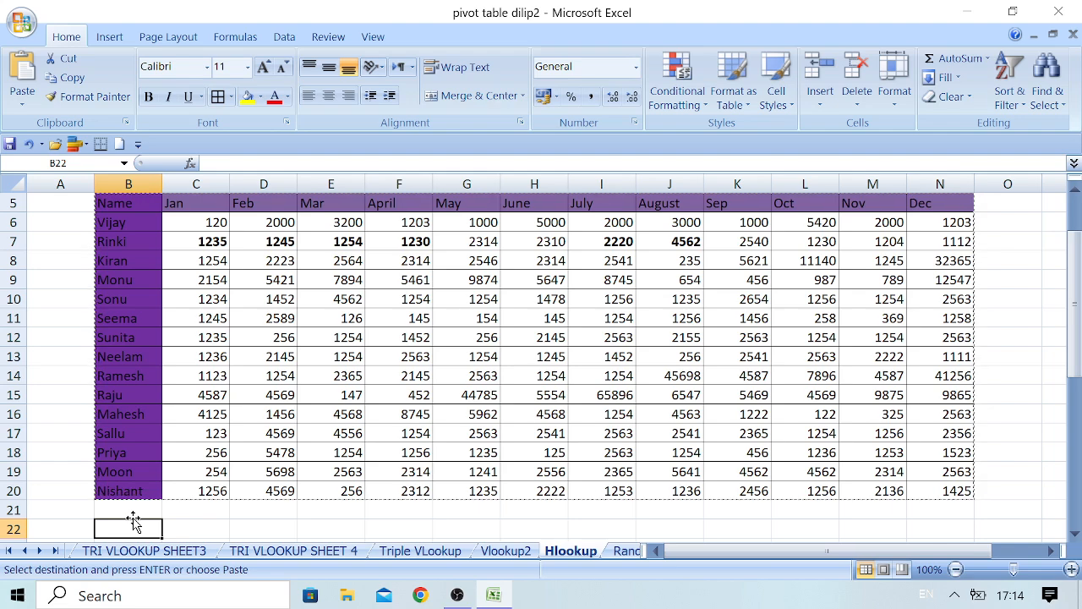
{"action": "key", "text": "ctrl+v"}
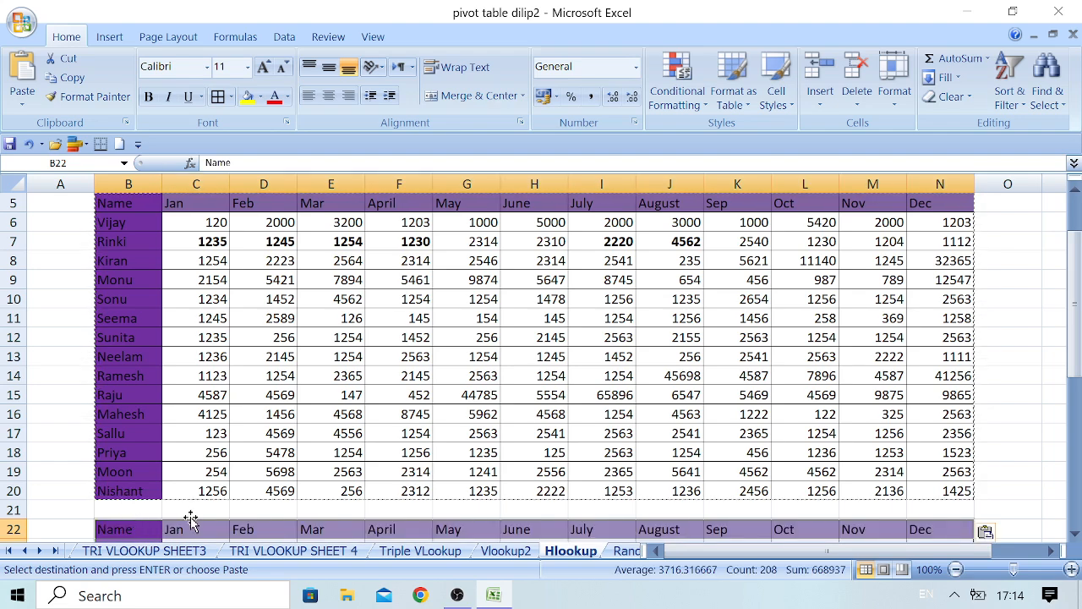
Clear the monthly figures in C23:N37 of the copied table, keeping its names and month headers.
{"action": "left_click", "coordinate": [1074, 533]}
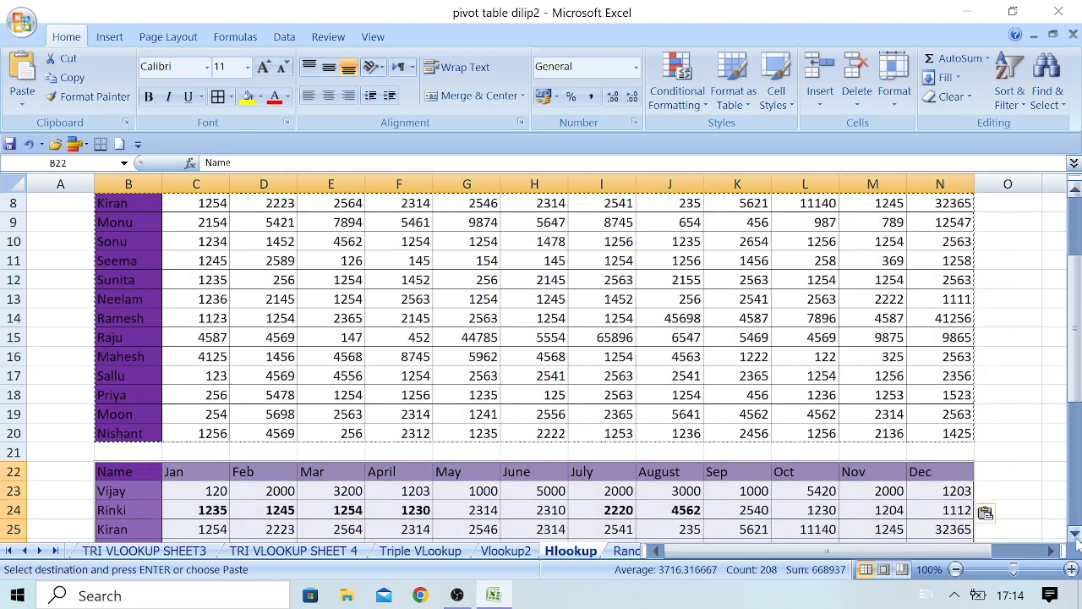
{"action": "left_click", "coordinate": [1075, 534]}
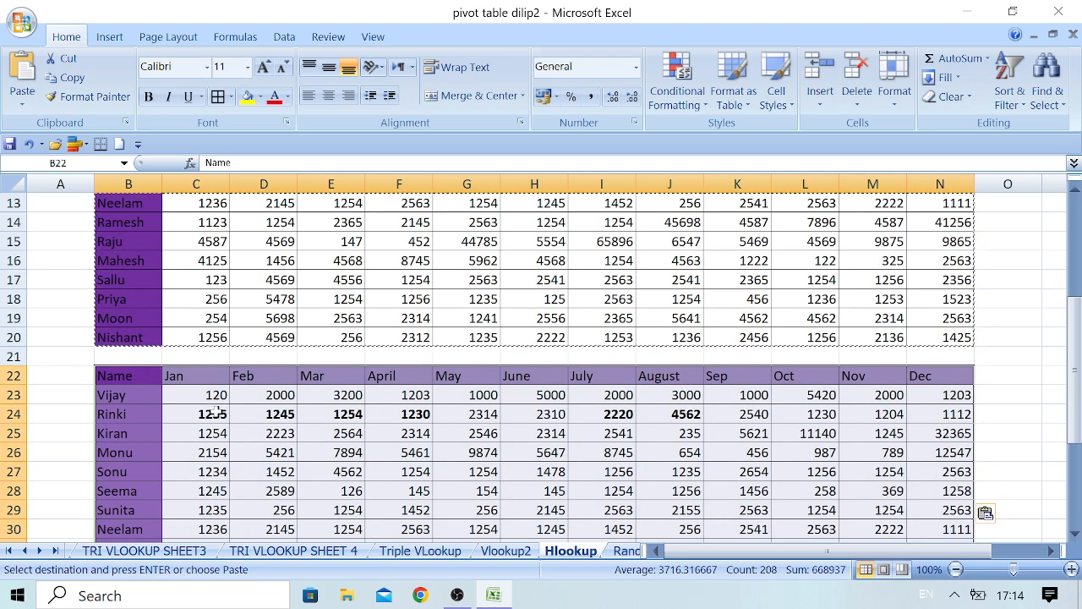
{"action": "left_click", "coordinate": [214, 395]}
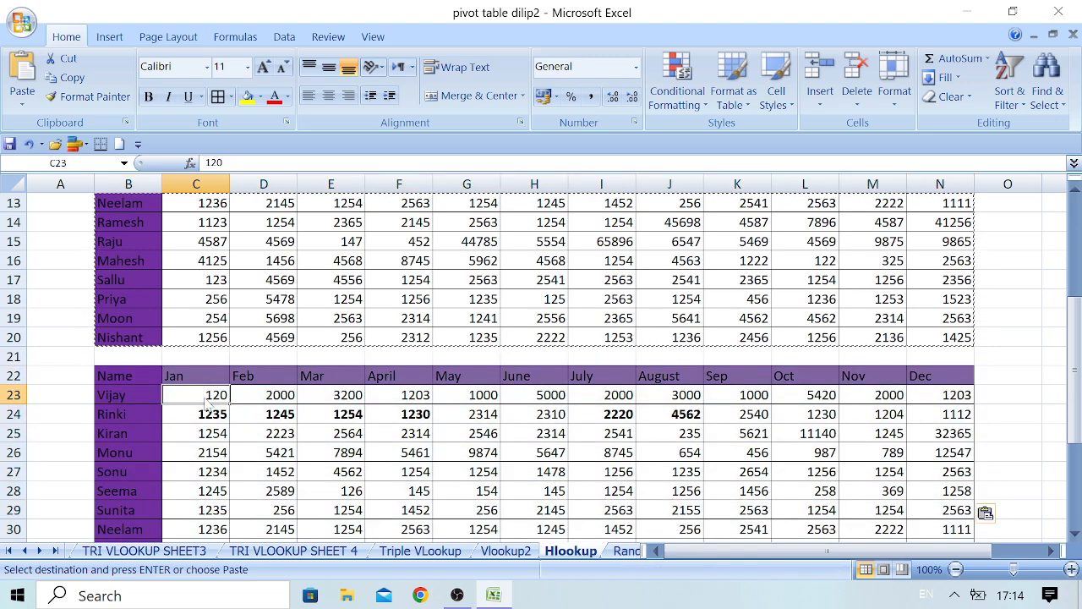
{"action": "key", "text": "shift+Right"}
{"action": "key", "text": "shift+Right"}
{"action": "key", "text": "shift+Right"}
{"action": "key", "text": "shift+Right"}
{"action": "key", "text": "shift+Right"}
{"action": "key", "text": "shift+Right"}
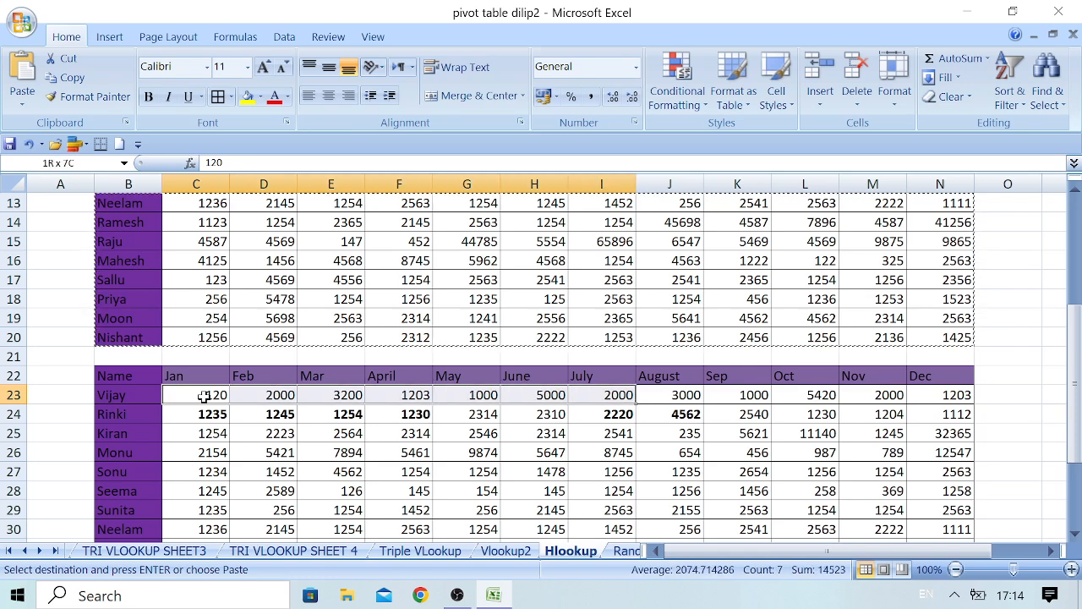
{"action": "key", "text": "shift+Right"}
{"action": "key", "text": "shift+Right"}
{"action": "key", "text": "shift+Right"}
{"action": "key", "text": "shift+Right"}
{"action": "key", "text": "shift+Right"}
{"action": "key", "text": "shift+Down"}
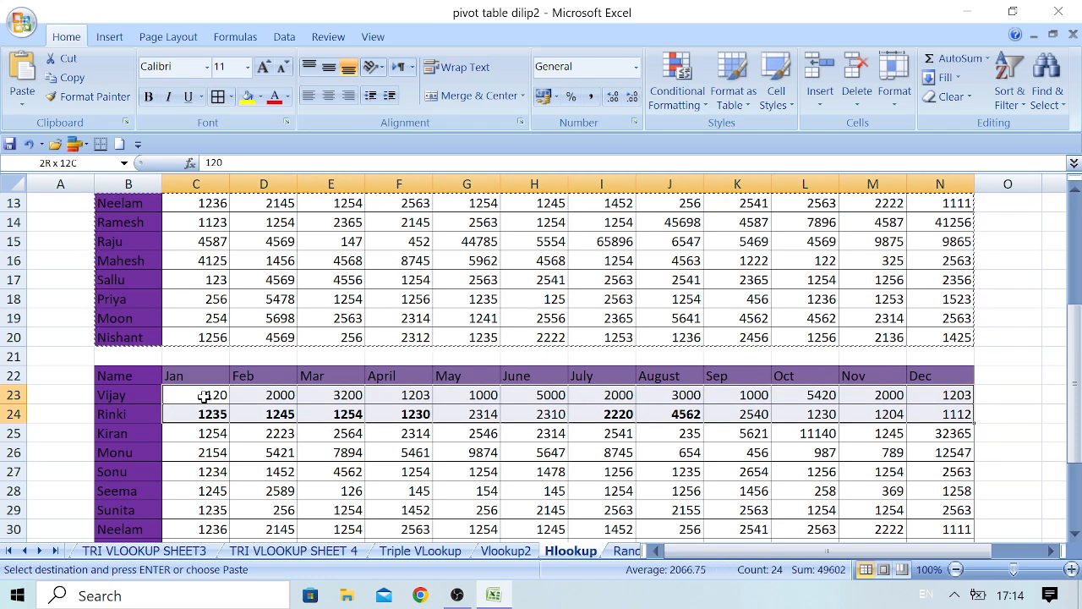
{"action": "key", "text": "shift+Down"}
{"action": "key", "text": "shift+Down"}
{"action": "key", "text": "shift+Down"}
{"action": "key", "text": "shift+Down"}
{"action": "key", "text": "shift+Down"}
{"action": "key", "text": "shift+Down"}
{"action": "key", "text": "shift+Down"}
{"action": "key", "text": "shift+Down"}
{"action": "key", "text": "shift+Down"}
{"action": "key", "text": "shift+Down"}
{"action": "key", "text": "shift+Down"}
{"action": "key", "text": "shift+Down"}
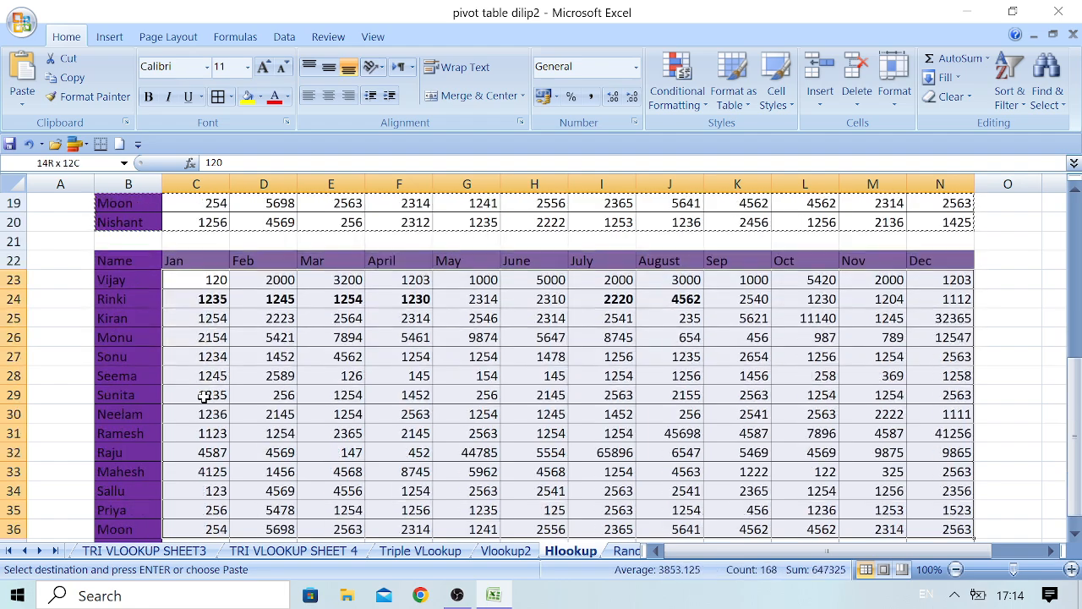
{"action": "key", "text": "shift+Down"}
{"action": "key", "text": "shift+Down"}
{"action": "key", "text": "shift+Down"}
{"action": "key", "text": "shift+Up"}
{"action": "key", "text": "shift+Up"}
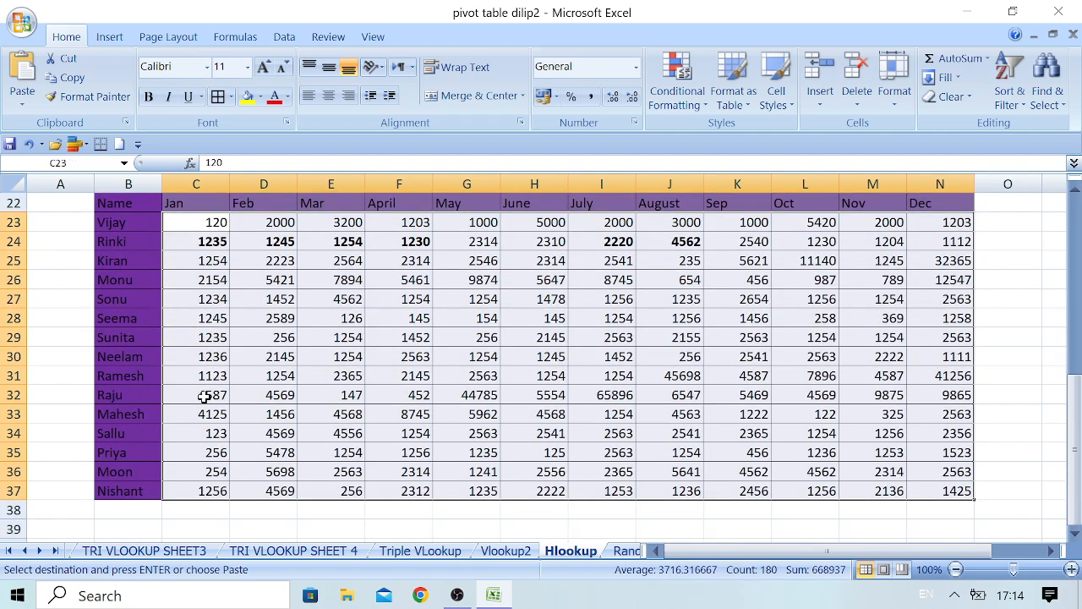
{"action": "key", "text": "Delete"}
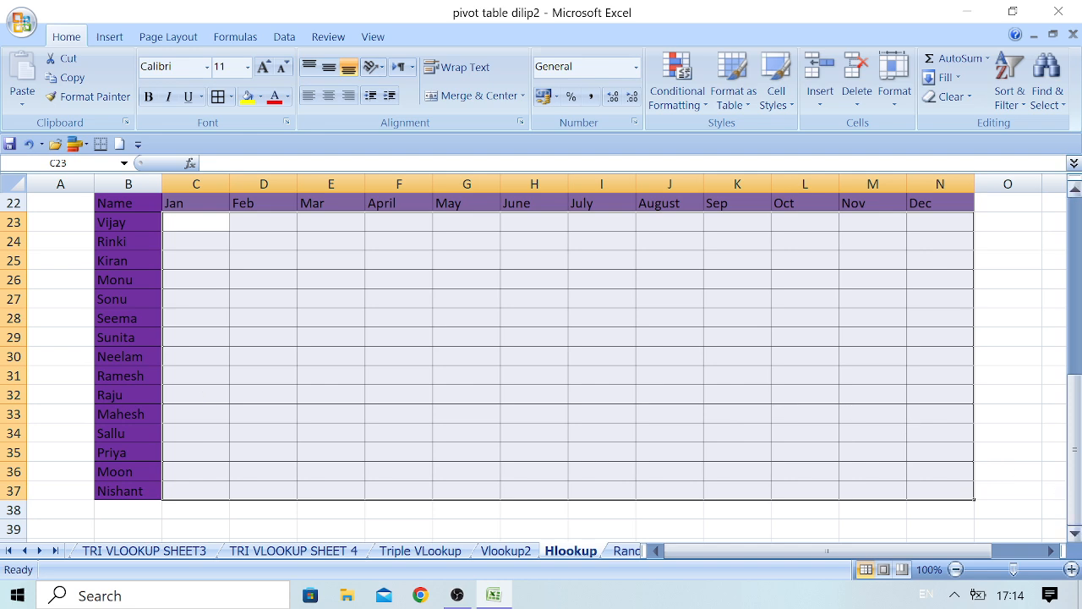
Begin an HLOOKUP formula in cell C23 of the copied table, using the Jan header C22 as the lookup value.
{"action": "left_click_drag", "start_coordinate": [1076, 487], "coordinate": [1065, 407]}
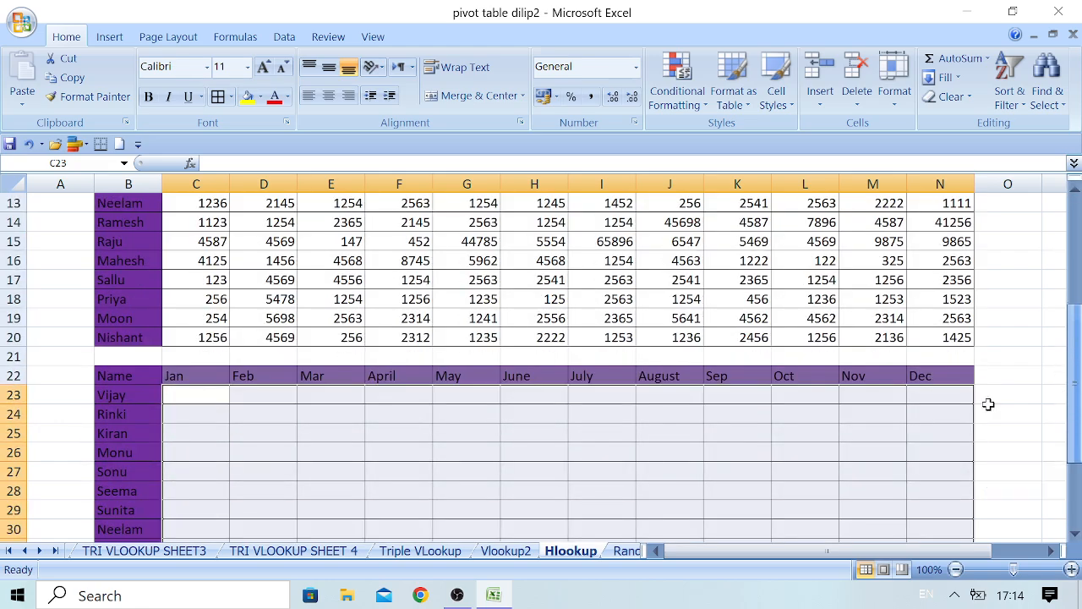
{"action": "left_click", "coordinate": [113, 395]}
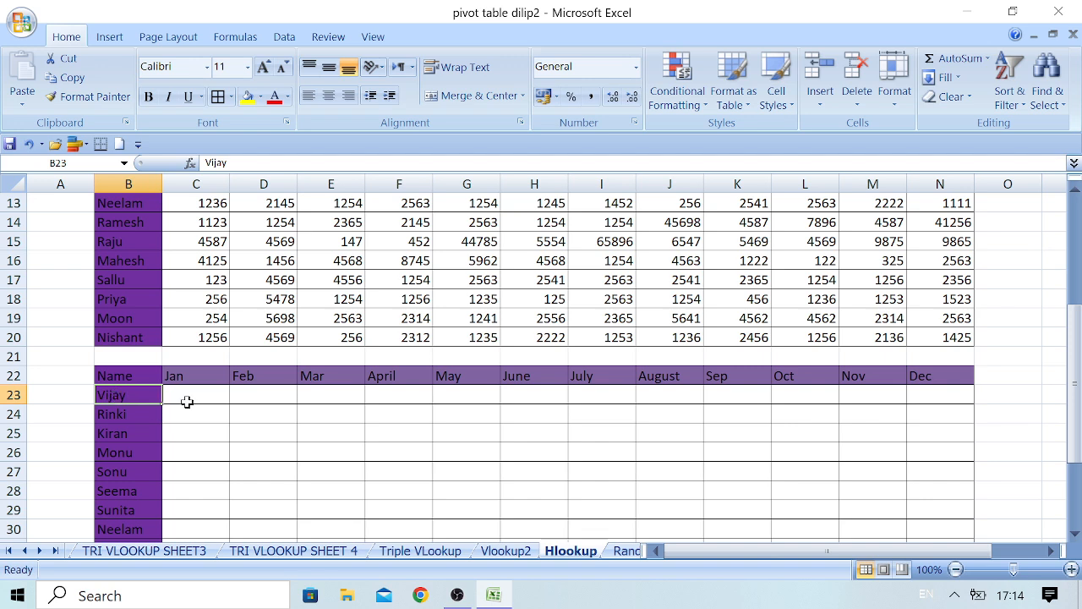
{"action": "left_click", "coordinate": [188, 395]}
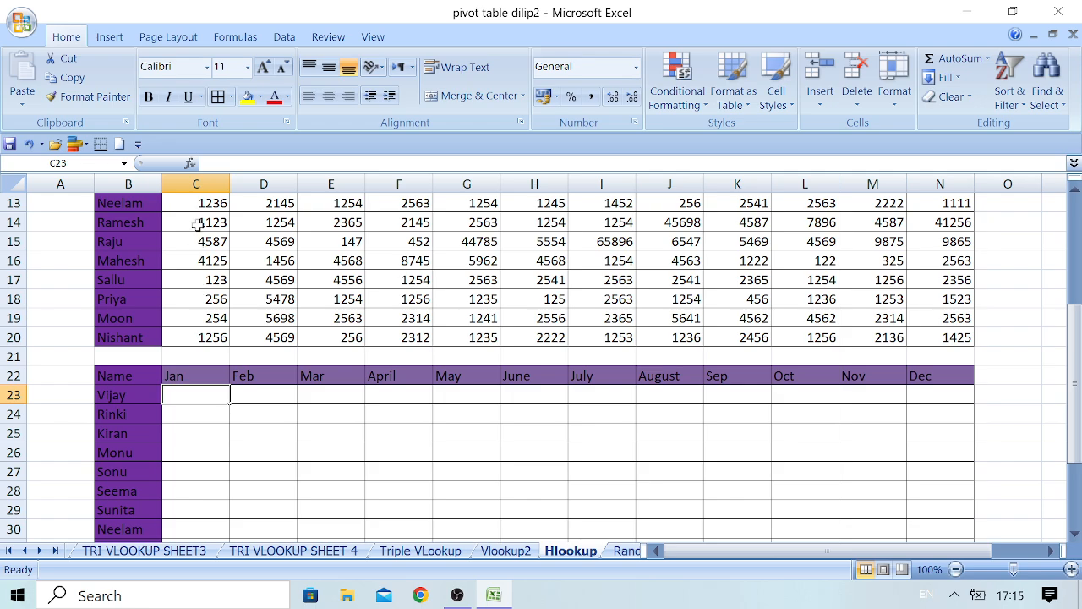
{"action": "left_click_drag", "start_coordinate": [1072, 416], "coordinate": [1072, 328]}
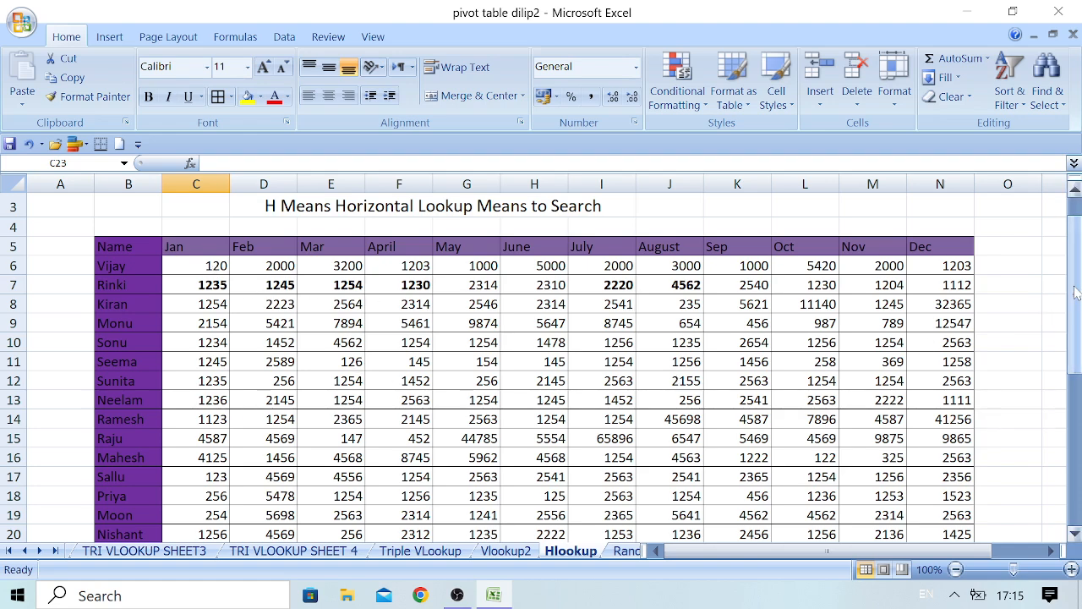
{"action": "left_click_drag", "start_coordinate": [1076, 291], "coordinate": [1076, 368]}
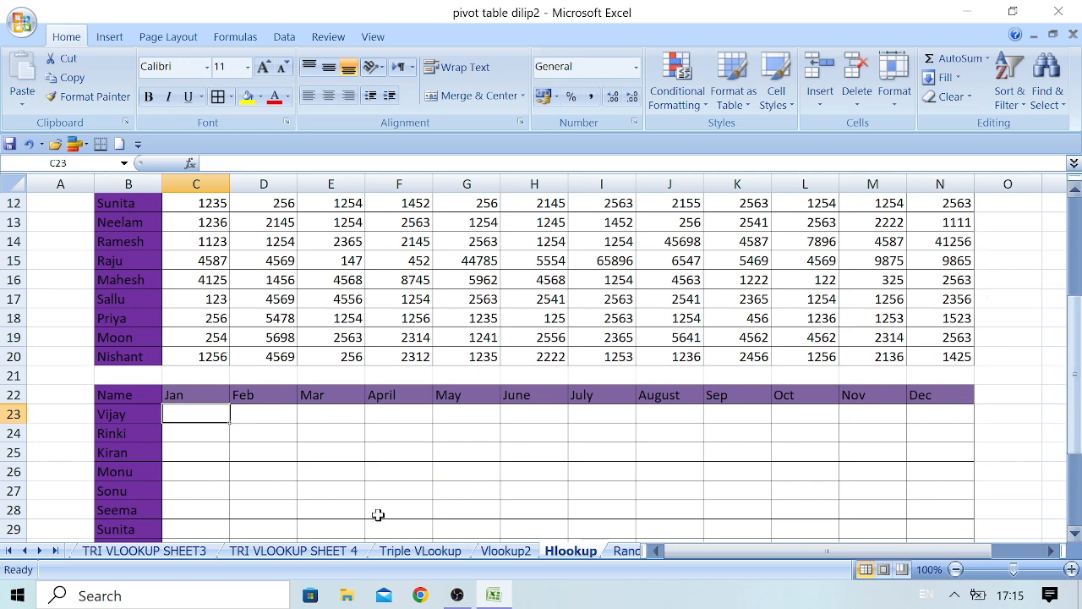
{"action": "type", "text": "="}
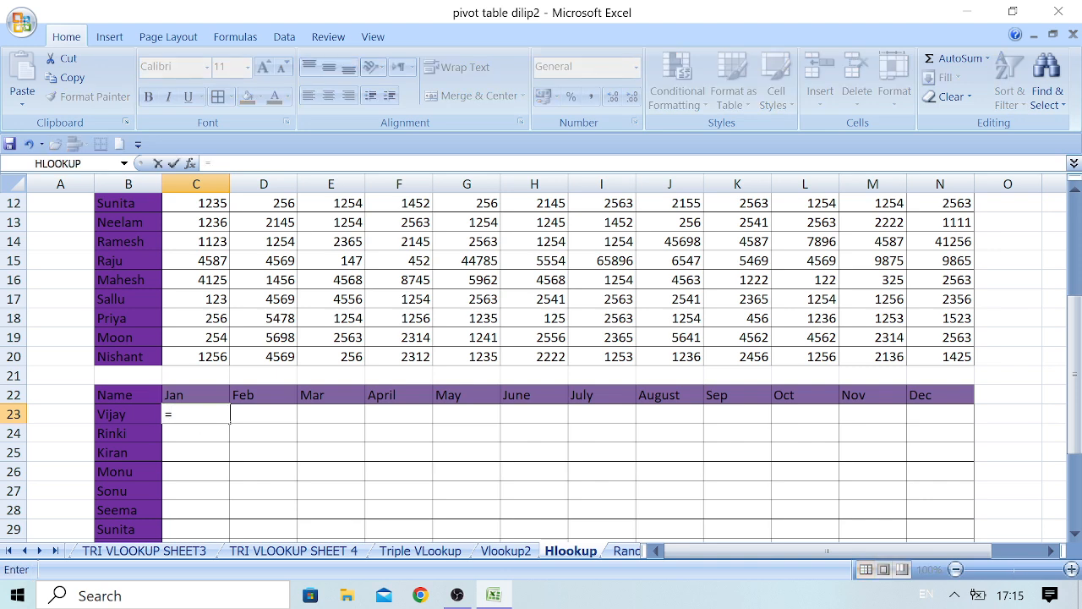
{"action": "type", "text": "hl"}
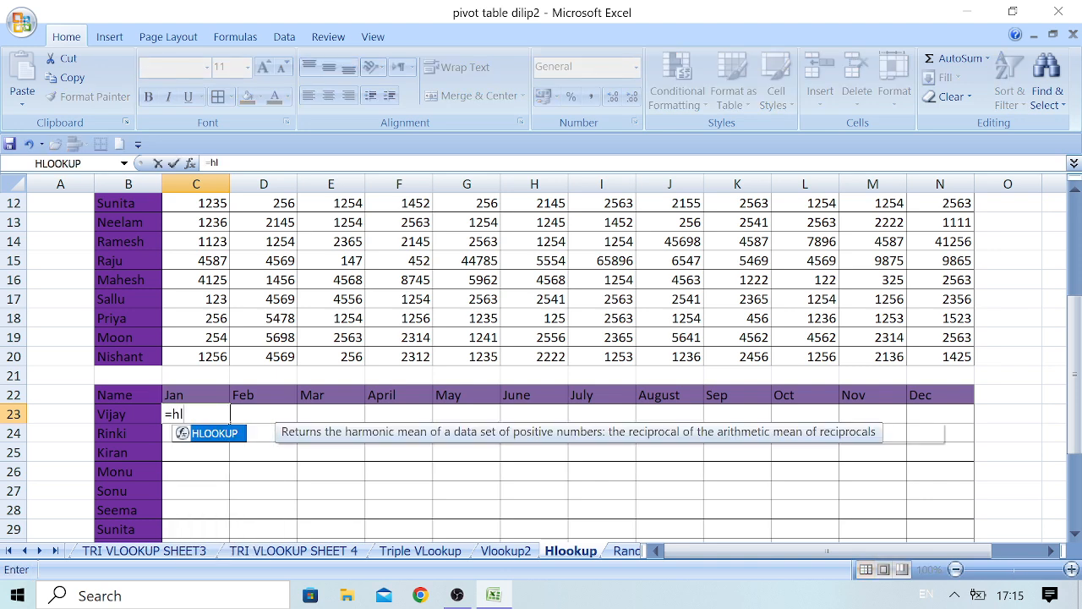
{"action": "double_click", "coordinate": [243, 438]}
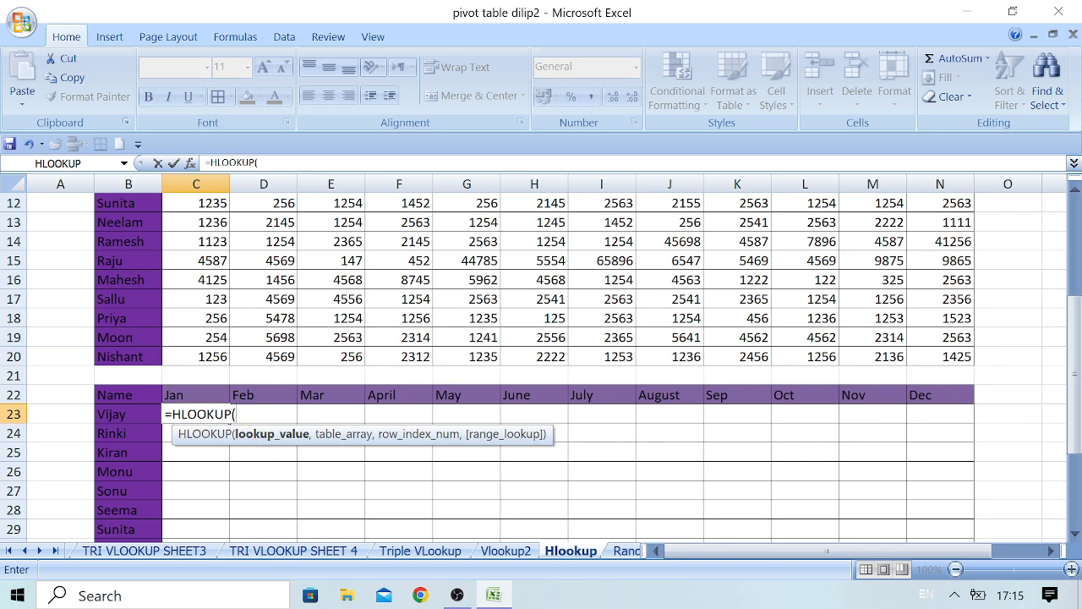
{"action": "left_click", "coordinate": [197, 393]}
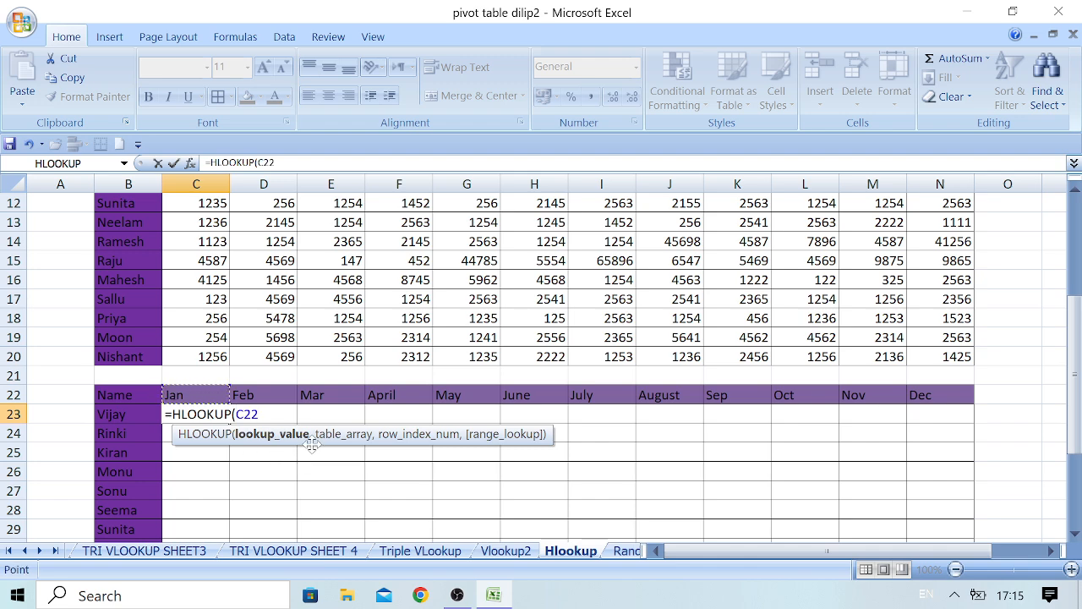
{"action": "type", "text": ","}
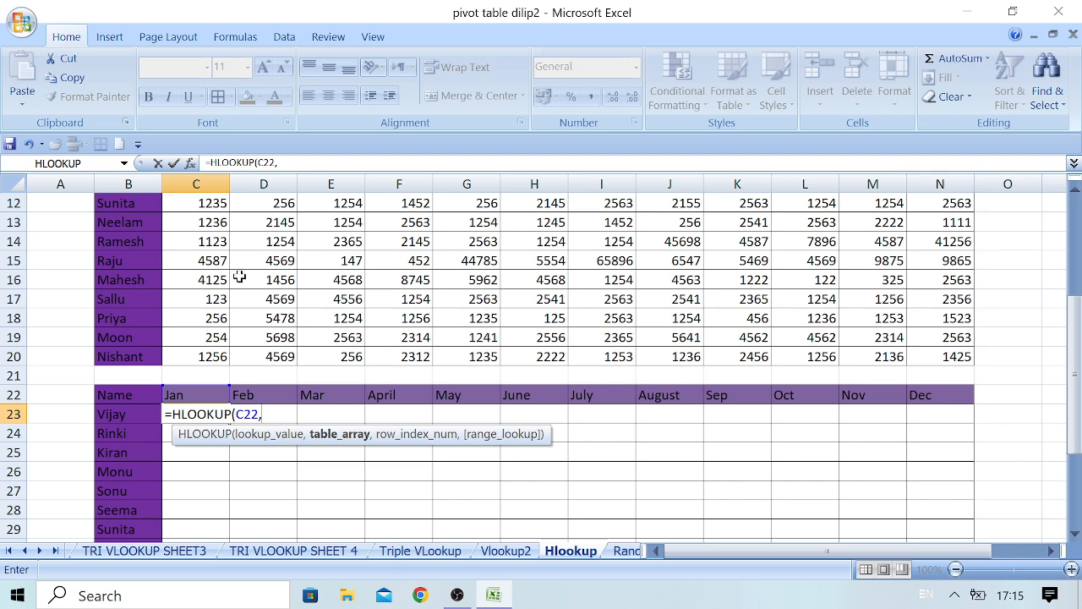
Set the original table B5:N20 as the table array of the HLOOKUP formula in C23.
{"action": "left_click", "coordinate": [1075, 192]}
{"action": "left_click", "coordinate": [1075, 192]}
{"action": "left_click", "coordinate": [1075, 192]}
{"action": "left_click", "coordinate": [1076, 194]}
{"action": "left_click", "coordinate": [1076, 194]}
{"action": "left_click", "coordinate": [1076, 194]}
{"action": "left_click", "coordinate": [1076, 193]}
{"action": "left_click", "coordinate": [1076, 194]}
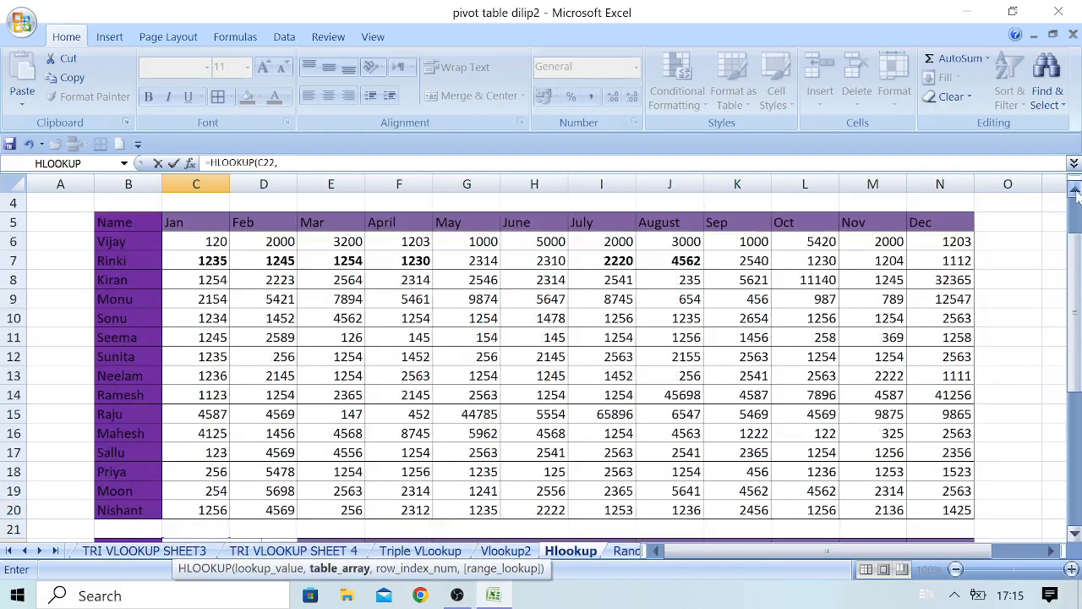
{"action": "left_click", "coordinate": [128, 221]}
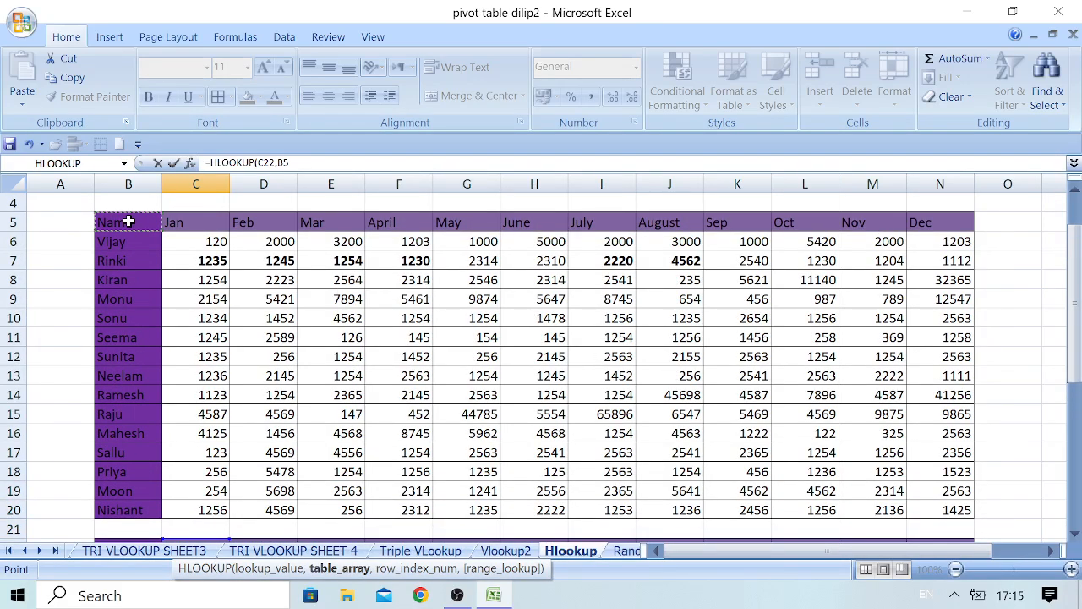
{"action": "left_click_drag", "start_coordinate": [129, 221], "coordinate": [972, 515]}
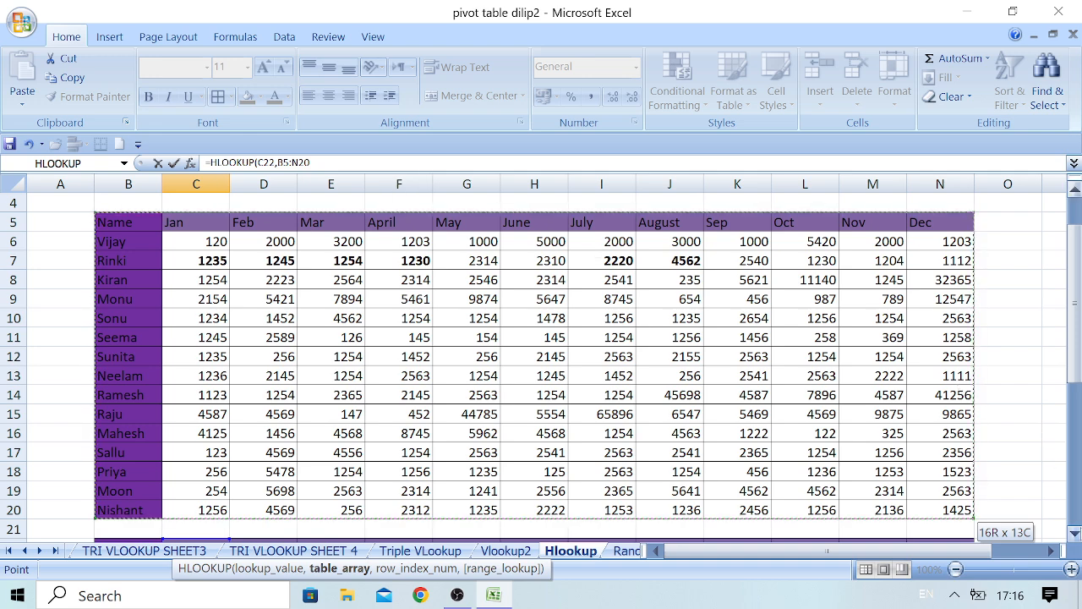
{"action": "left_click", "coordinate": [1075, 534]}
{"action": "left_click", "coordinate": [1075, 534]}
{"action": "left_click", "coordinate": [1075, 534]}
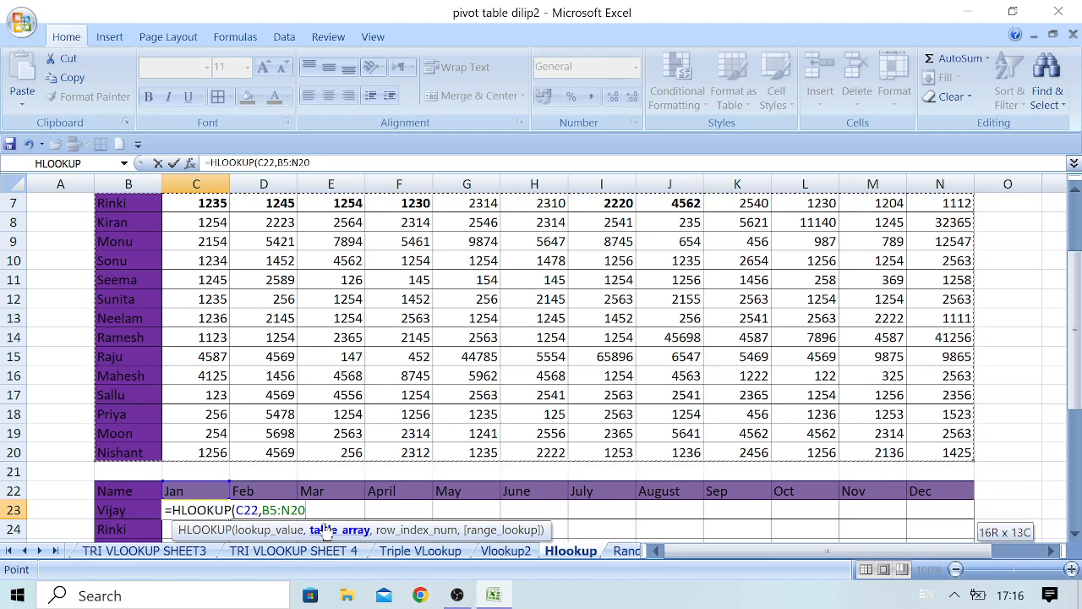
{"action": "type", "text": ","}
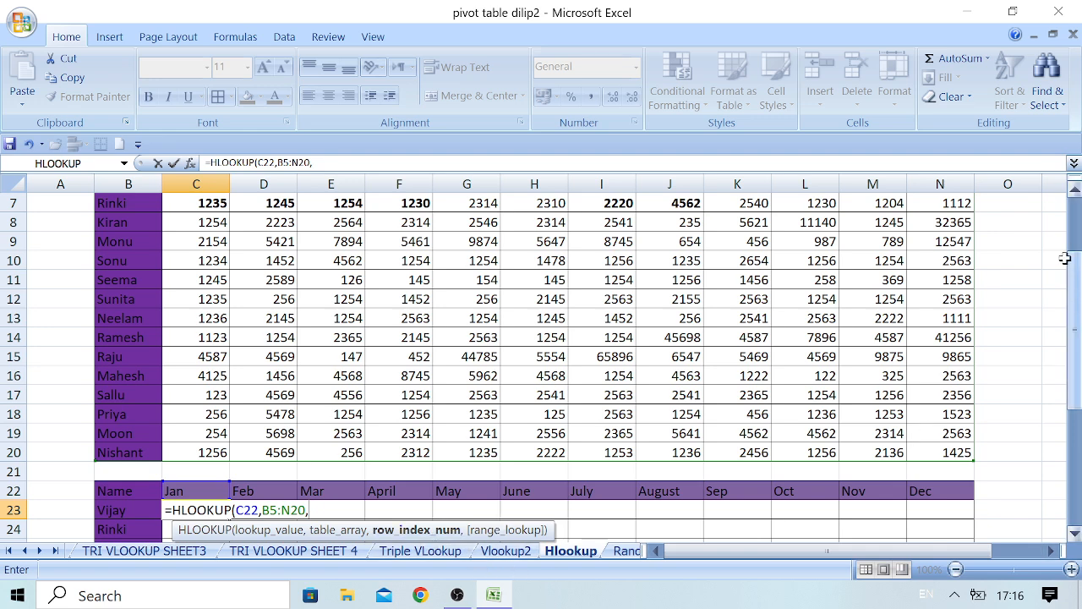
Complete the C23 formula with row index 2 and range lookup 0, giving =HLOOKUP(C22,B5:N20,2,0).
{"action": "left_click", "coordinate": [1074, 196]}
{"action": "left_click", "coordinate": [1074, 196]}
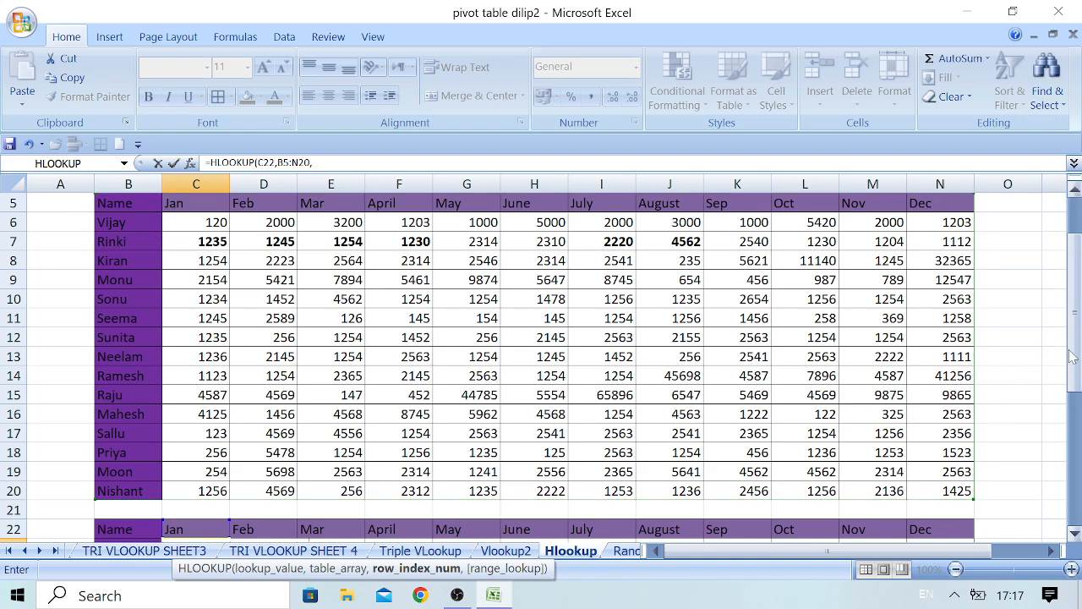
{"action": "left_click_drag", "start_coordinate": [1073, 363], "coordinate": [1076, 412]}
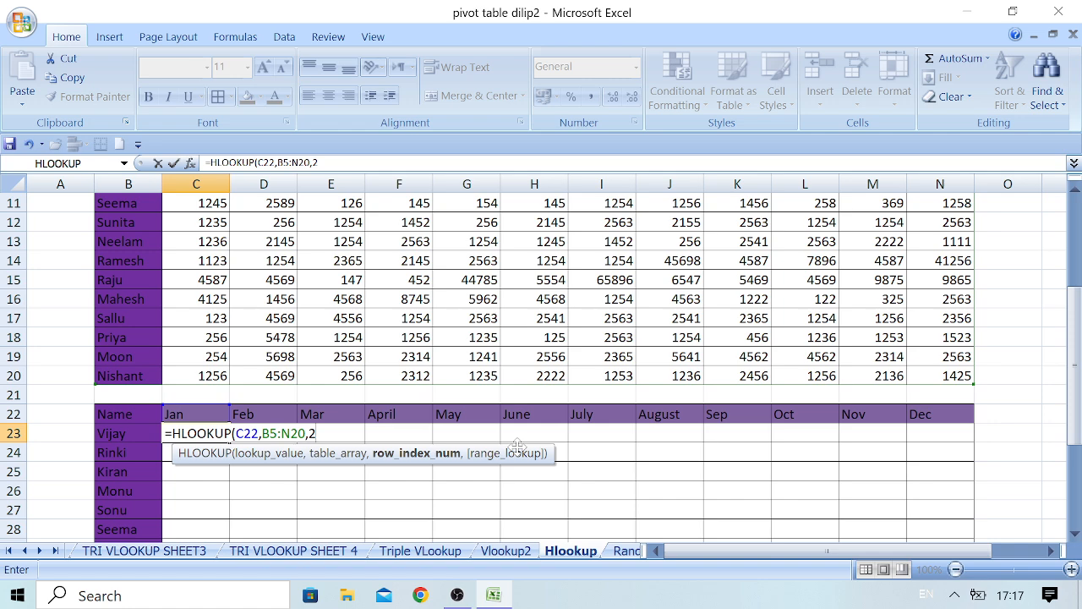
{"action": "type", "text": ",0"}
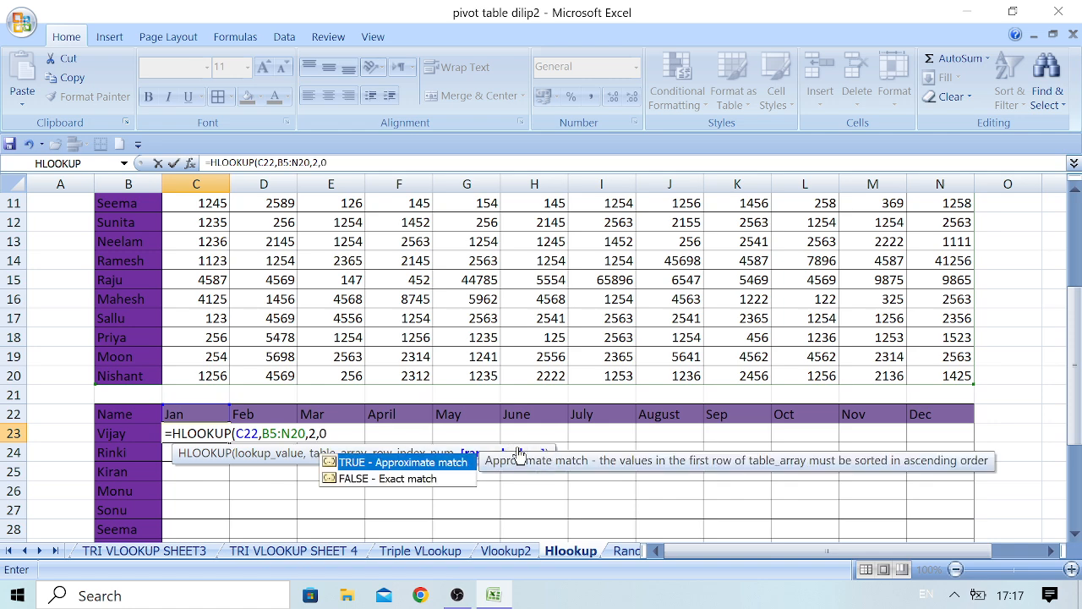
{"action": "type", "text": ")"}
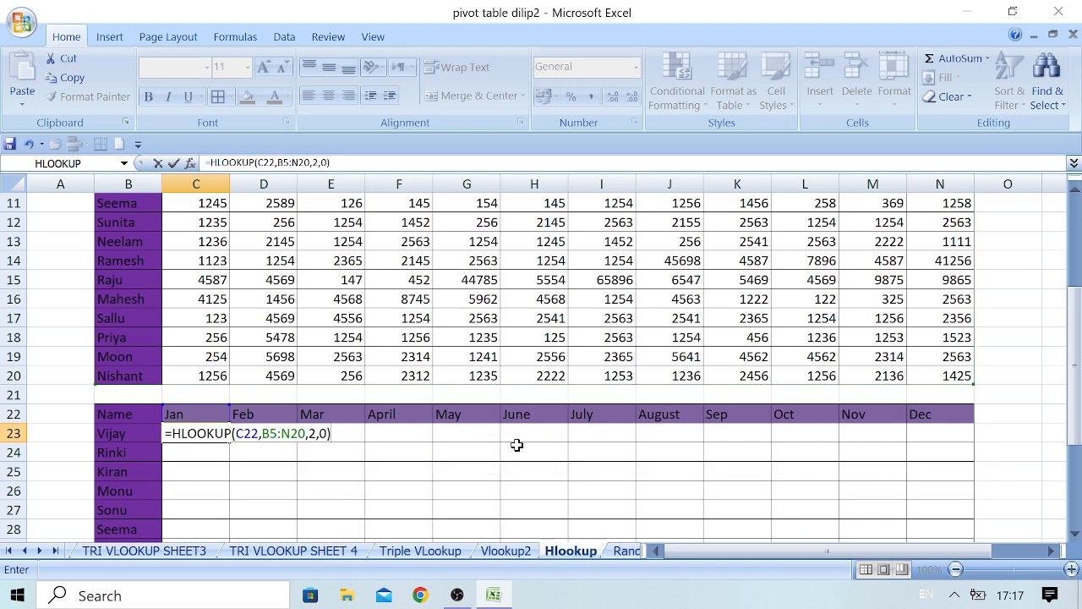
{"action": "key", "text": "Return"}
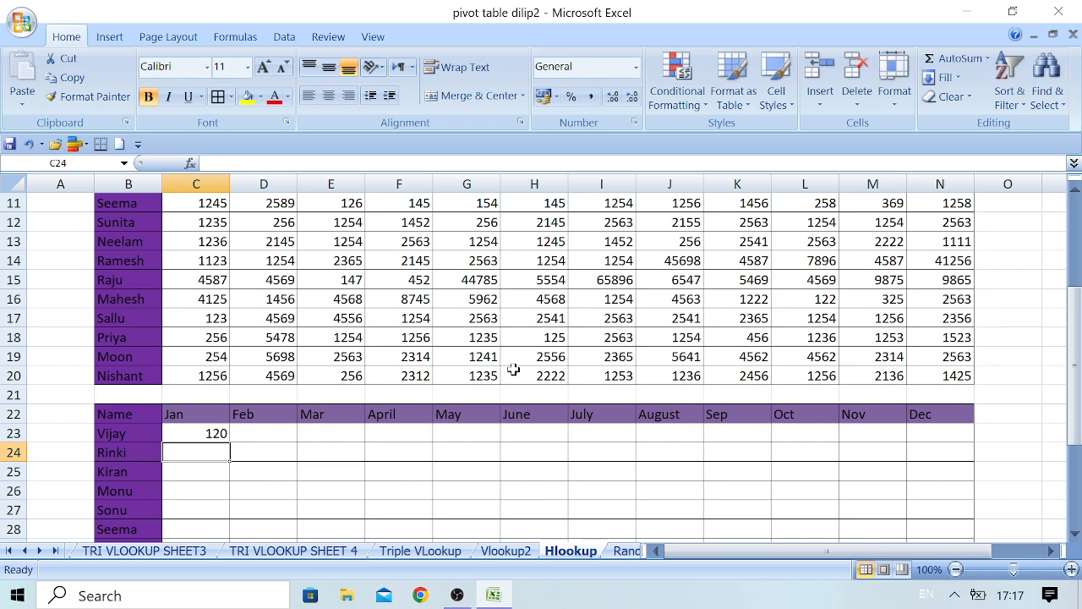
Begin another HLOOKUP formula in cell N28, using the Dec header N22 as the lookup value.
{"action": "left_click_drag", "start_coordinate": [1074, 436], "coordinate": [1074, 423]}
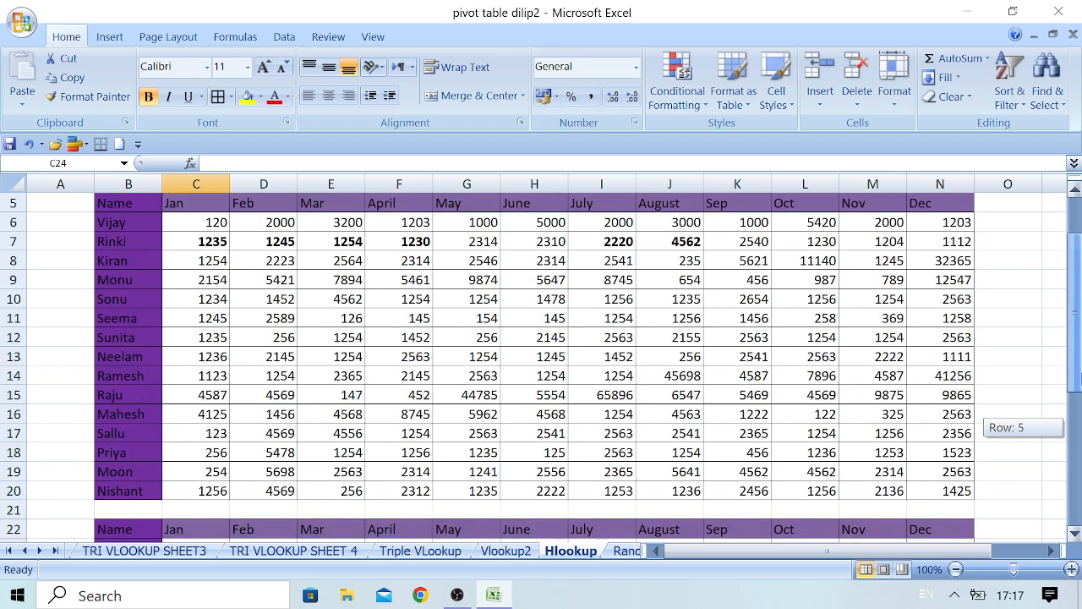
{"action": "left_click_drag", "start_coordinate": [930, 372], "coordinate": [241, 338]}
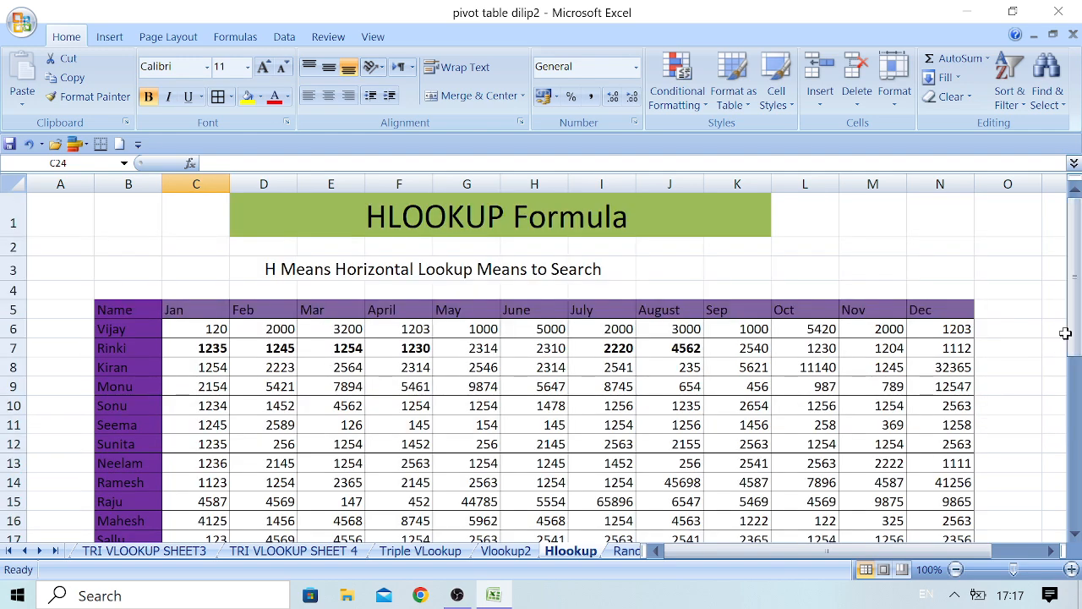
{"action": "left_click_drag", "start_coordinate": [1065, 333], "coordinate": [1076, 420]}
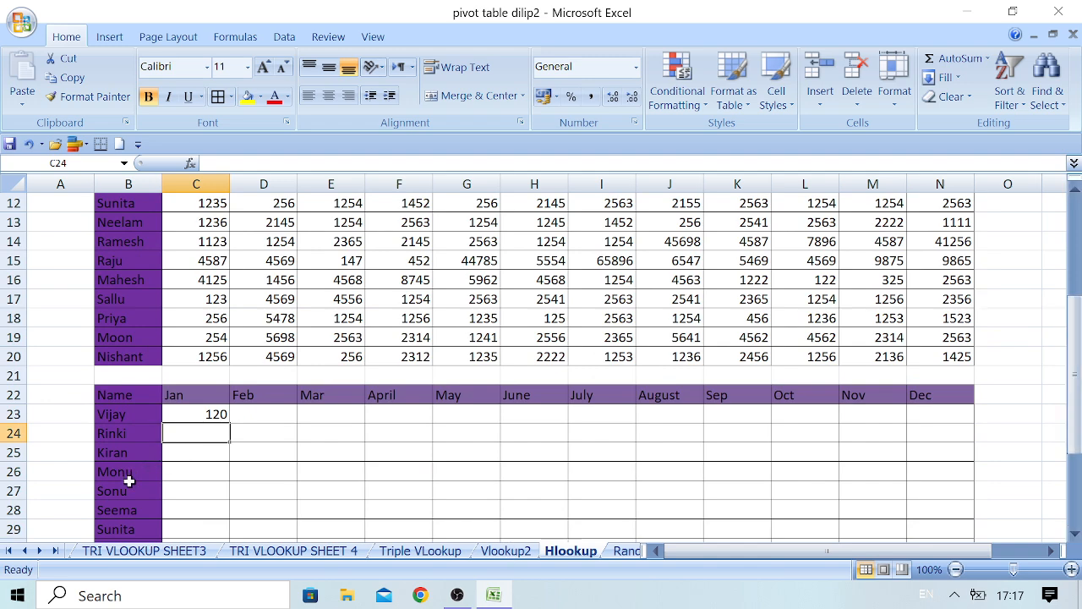
{"action": "left_click", "coordinate": [133, 513]}
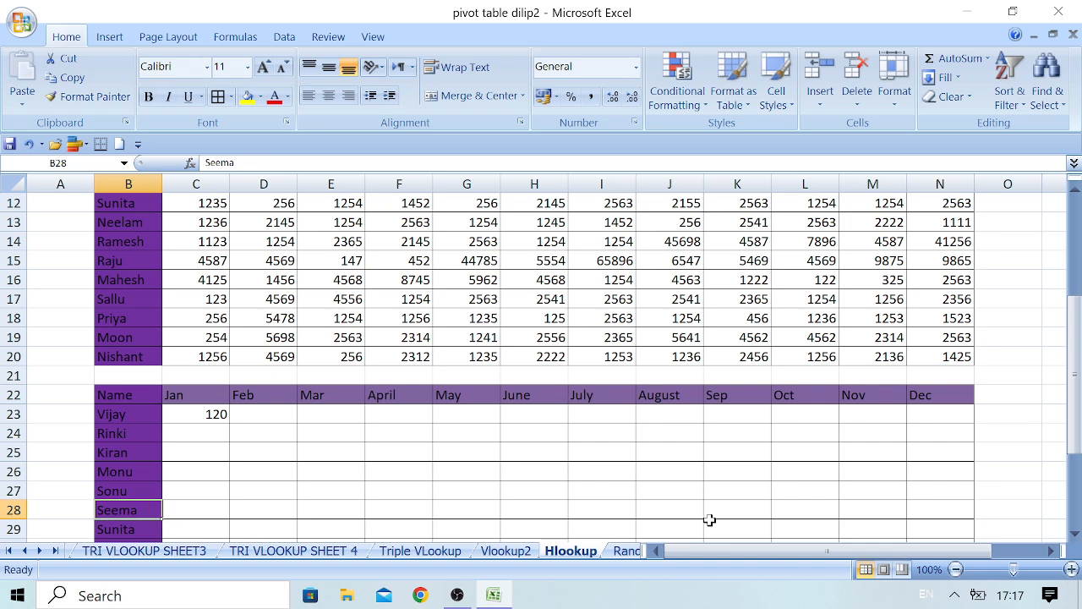
{"action": "left_click", "coordinate": [928, 509]}
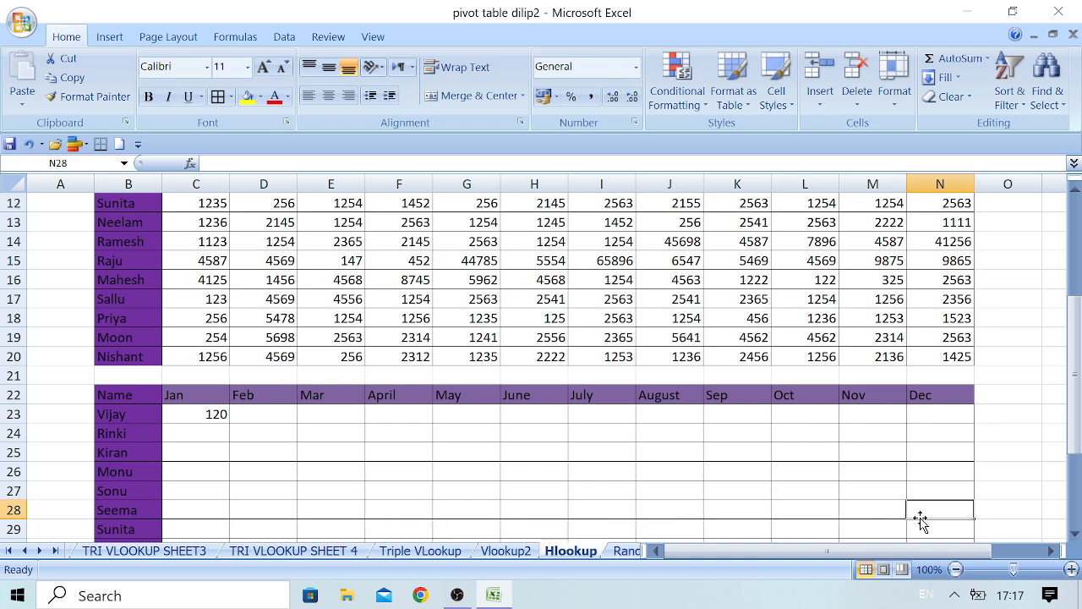
{"action": "type", "text": "="}
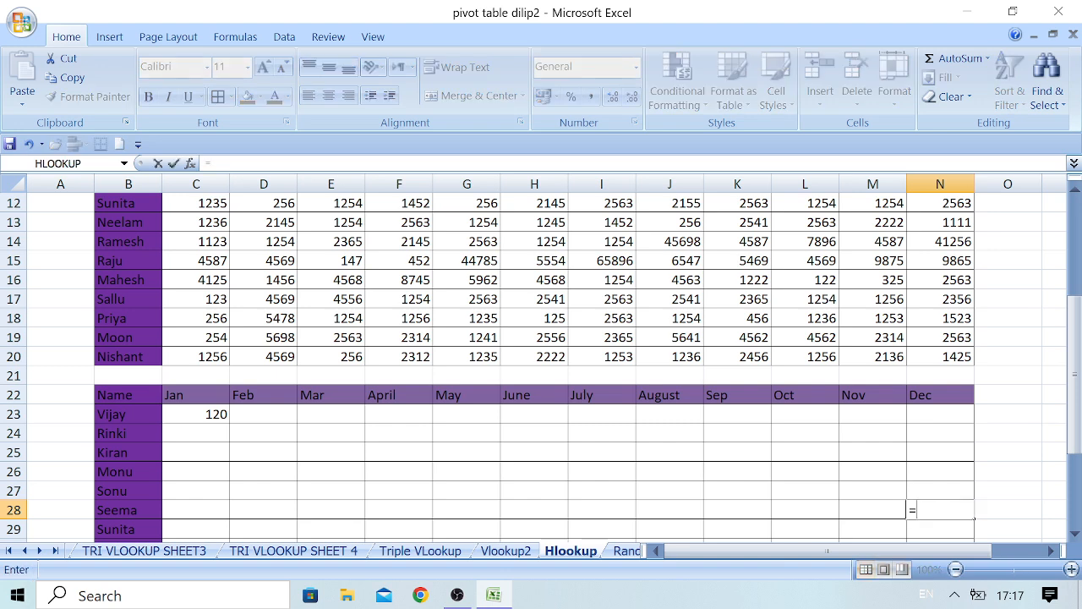
{"action": "type", "text": "hl"}
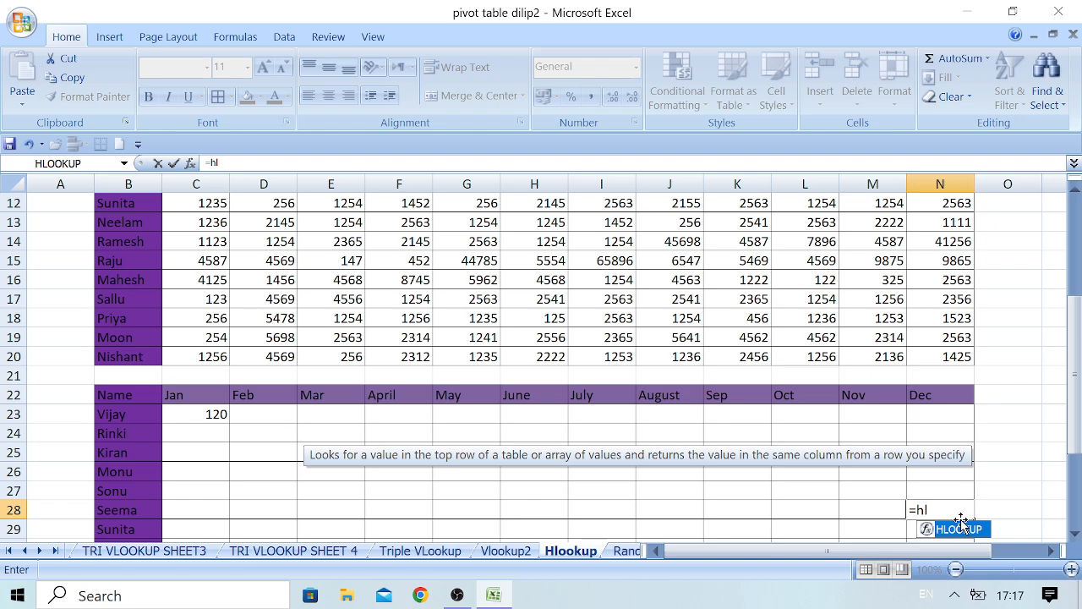
{"action": "key", "text": "Tab"}
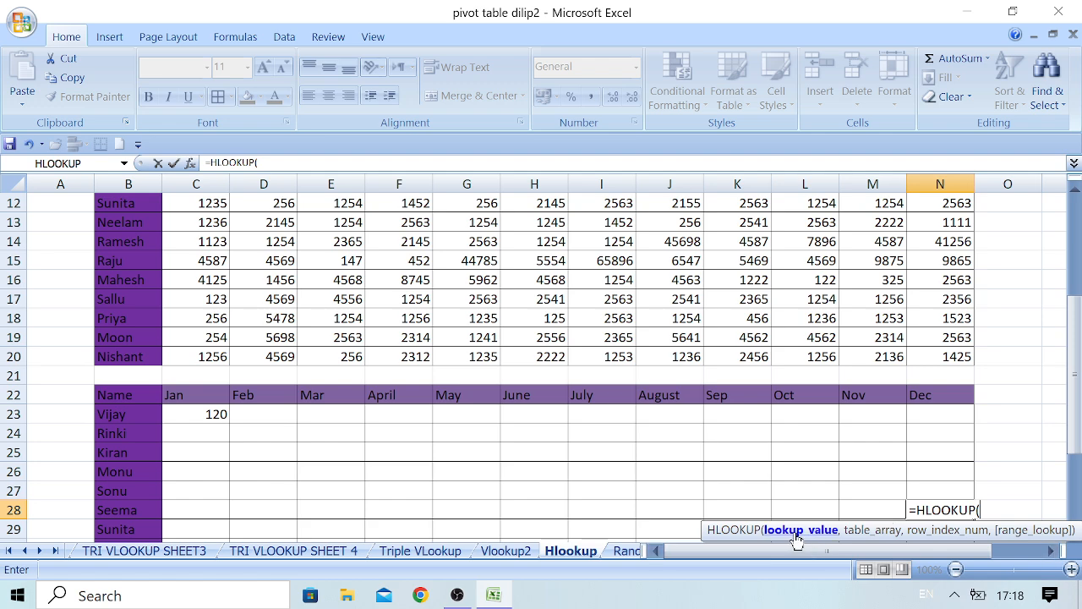
{"action": "left_click", "coordinate": [928, 395]}
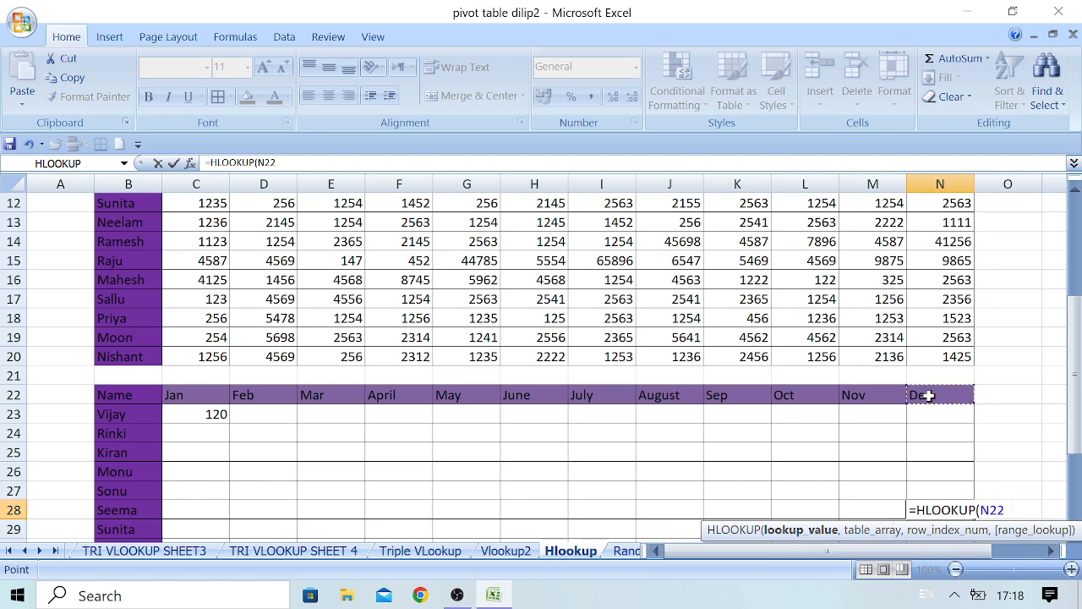
{"action": "type", "text": ","}
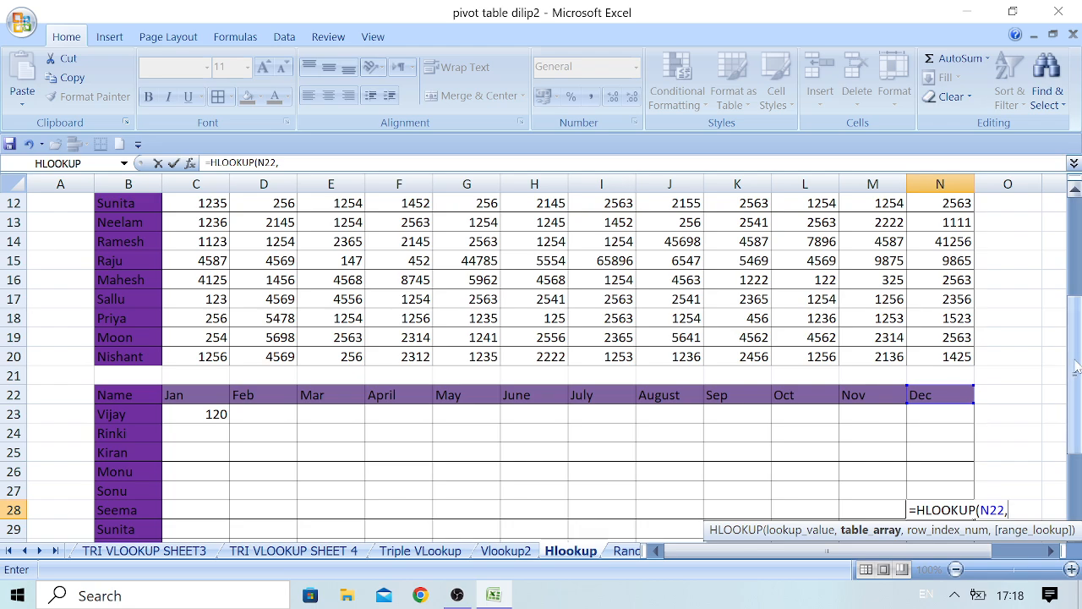
Set the original table B5:N20 as the table array of the HLOOKUP formula in N28.
{"action": "left_click_drag", "start_coordinate": [1076, 365], "coordinate": [1075, 282]}
{"action": "left_click", "coordinate": [127, 265]}
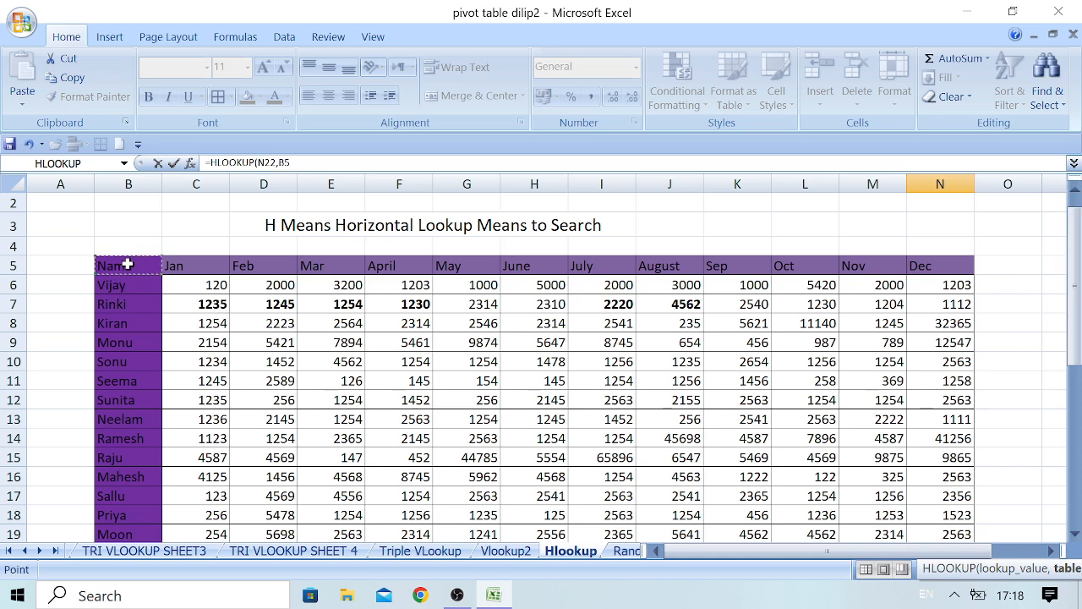
{"action": "left_click_drag", "start_coordinate": [126, 265], "coordinate": [970, 496]}
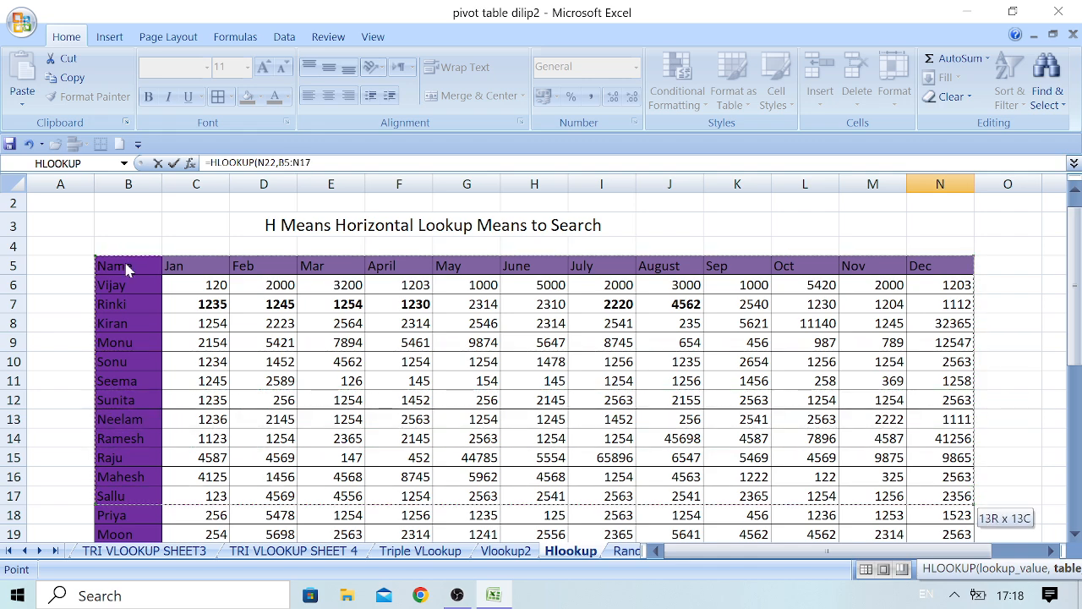
{"action": "key", "text": "shift+Down"}
{"action": "key", "text": "shift+Down"}
{"action": "key", "text": "shift+Down"}
{"action": "key", "text": "shift+Down"}
{"action": "key", "text": "shift+Down"}
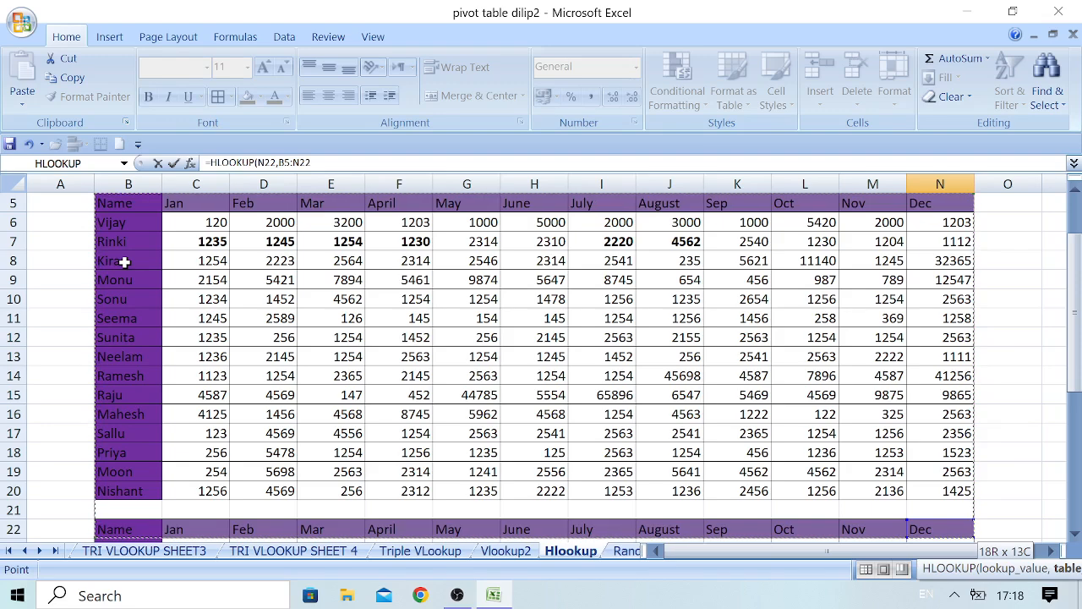
{"action": "key", "text": "shift+Up"}
{"action": "key", "text": "shift+Up"}
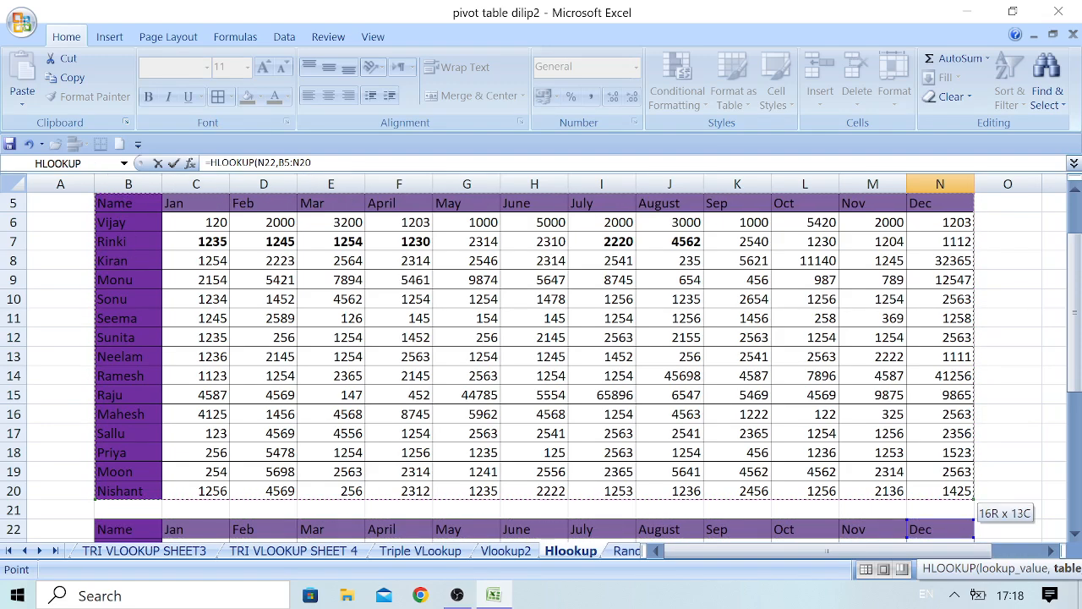
Complete the N28 formula with row index 7 and range lookup 0, giving =HLOOKUP(N22,B5:N20,7,0).
{"action": "left_click", "coordinate": [316, 163]}
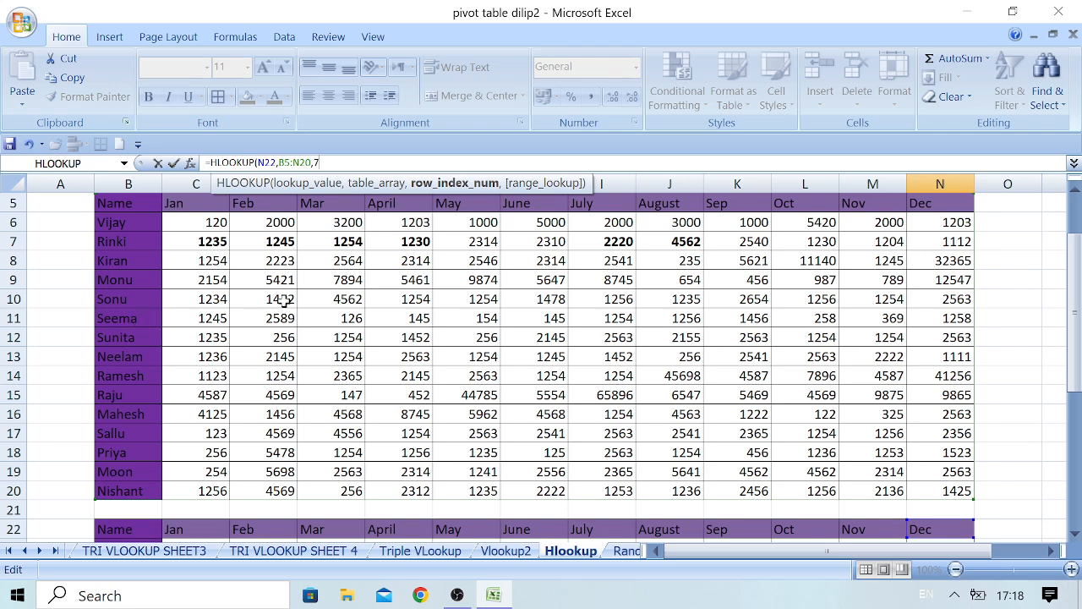
{"action": "type", "text": ",0"}
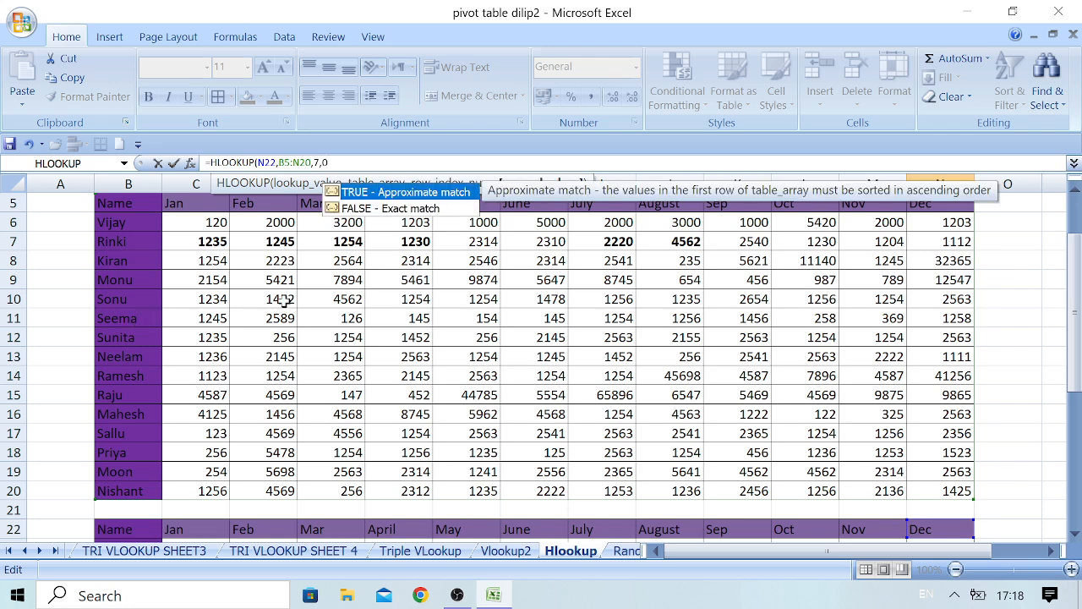
{"action": "type", "text": ")"}
{"action": "key", "text": "Return"}
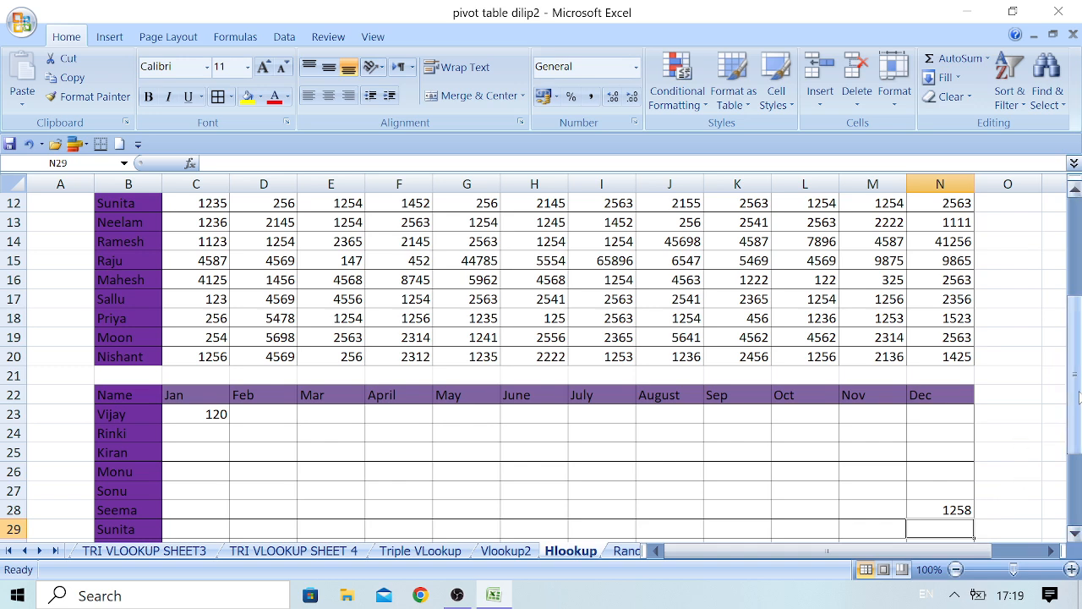
{"action": "left_click_drag", "start_coordinate": [1079, 397], "coordinate": [1079, 372]}
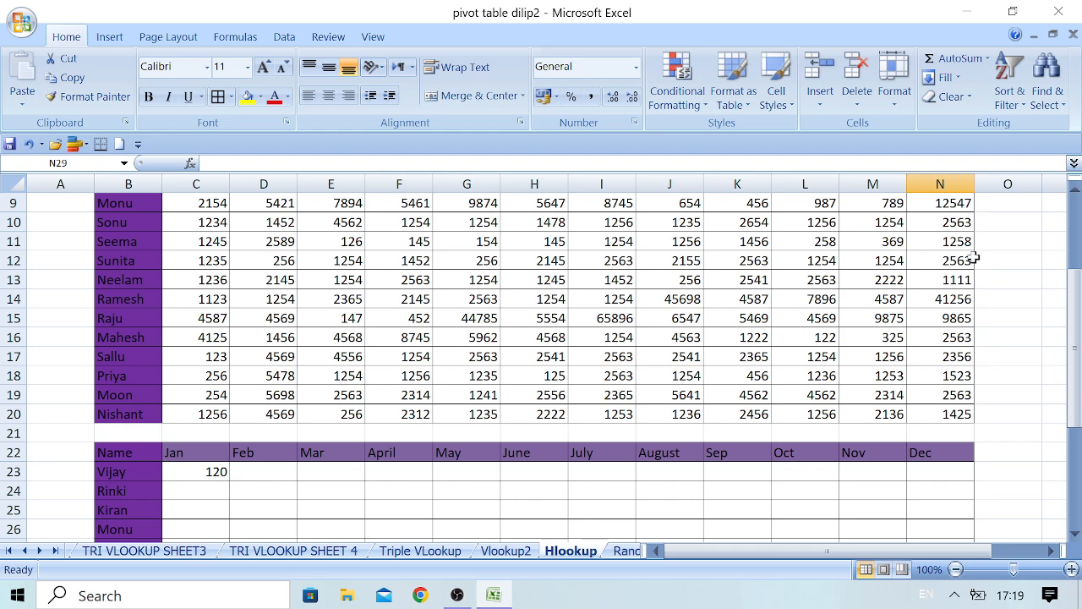
{"action": "left_click_drag", "start_coordinate": [1073, 394], "coordinate": [1079, 433]}
{"action": "left_click", "coordinate": [247, 377]}
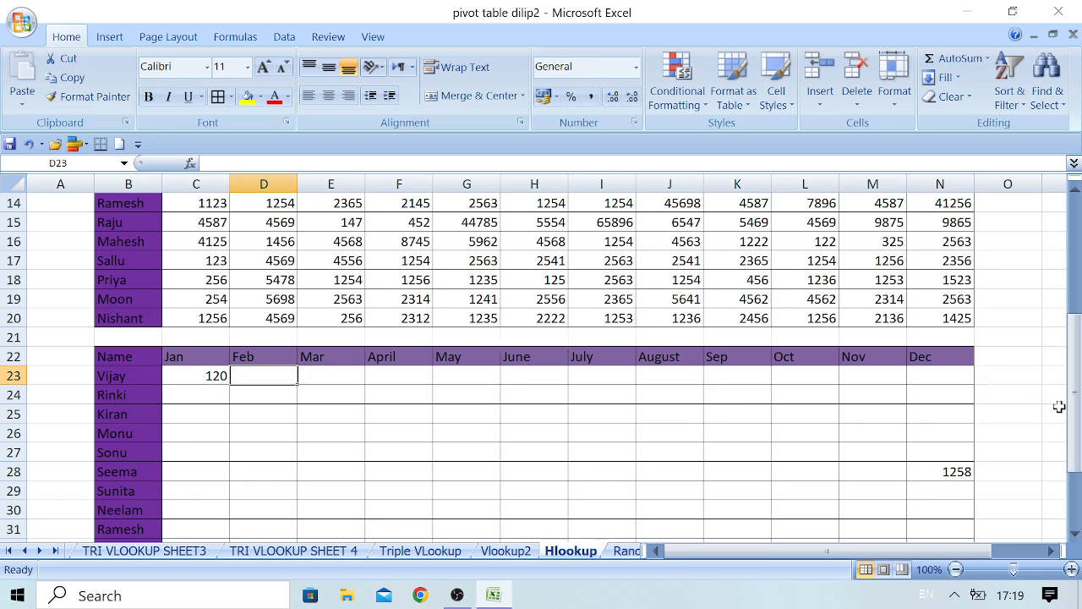
{"action": "left_click_drag", "start_coordinate": [1075, 420], "coordinate": [1076, 287]}
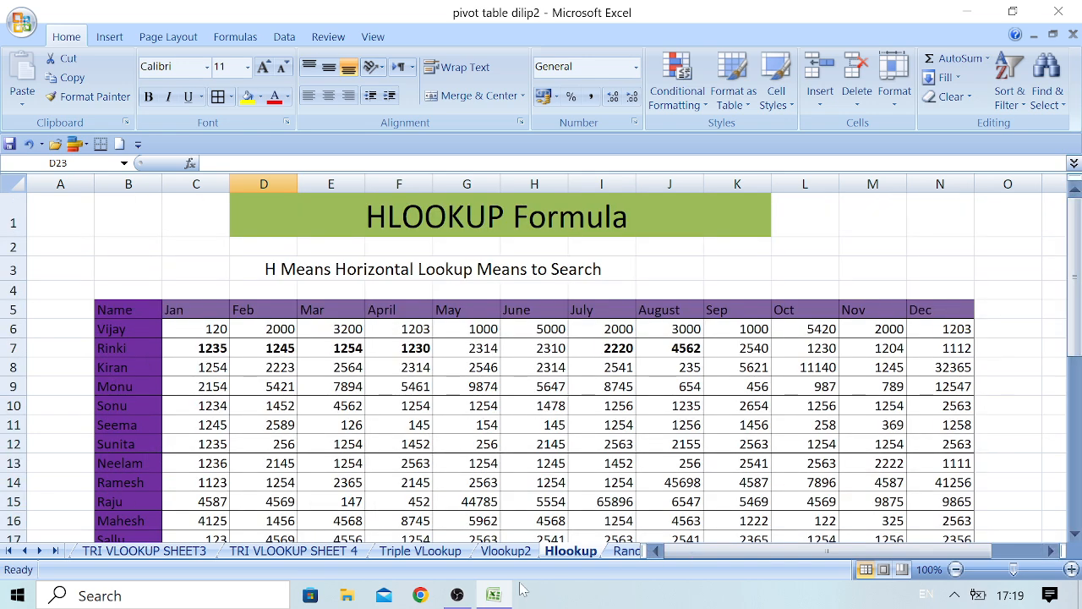
{"action": "left_click", "coordinate": [457, 596]}
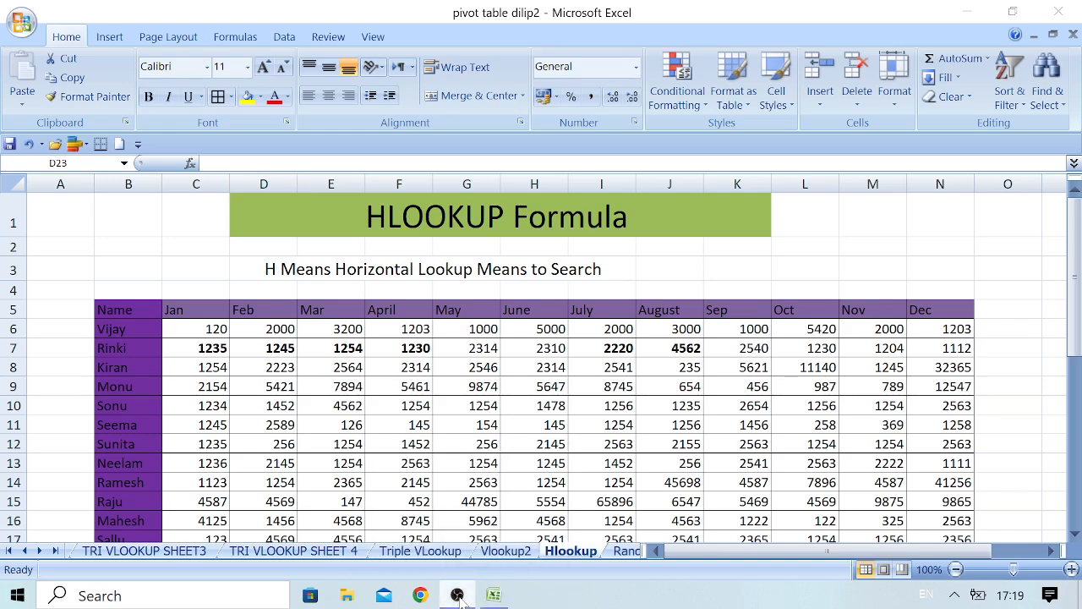